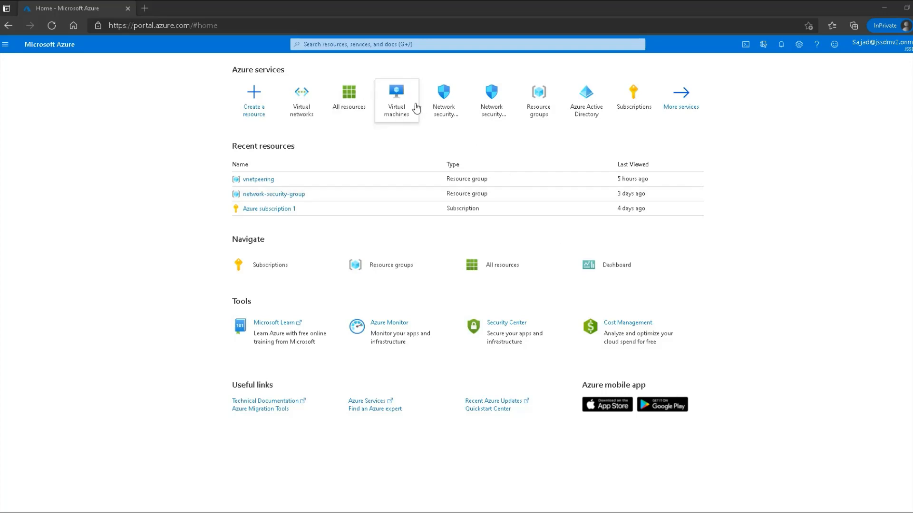
Start creating a virtual network named vn1 under Azure subscription 1 in the vnetpeering resource group
click(304, 95)
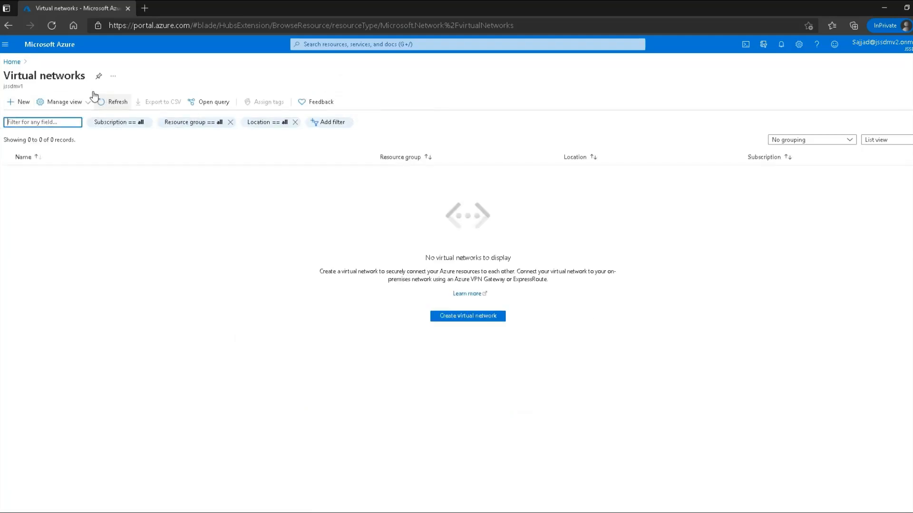
click(21, 102)
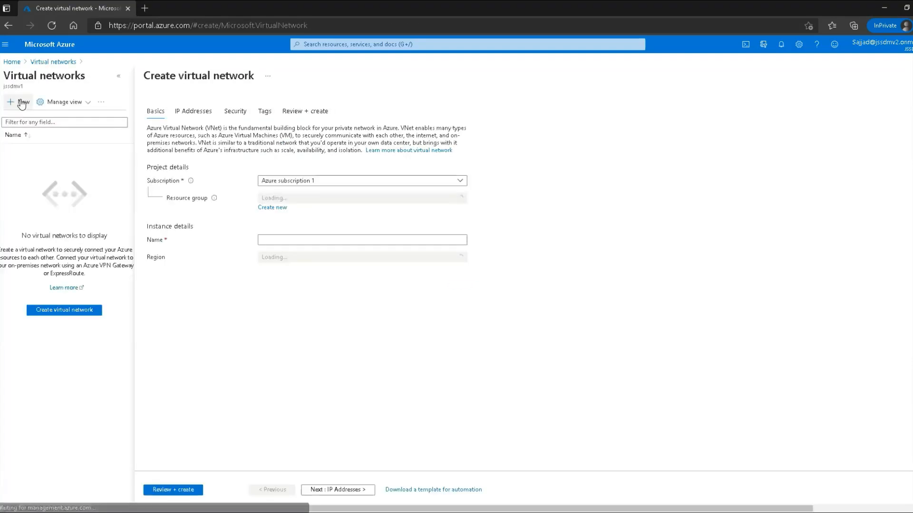
click(316, 182)
click(570, 167)
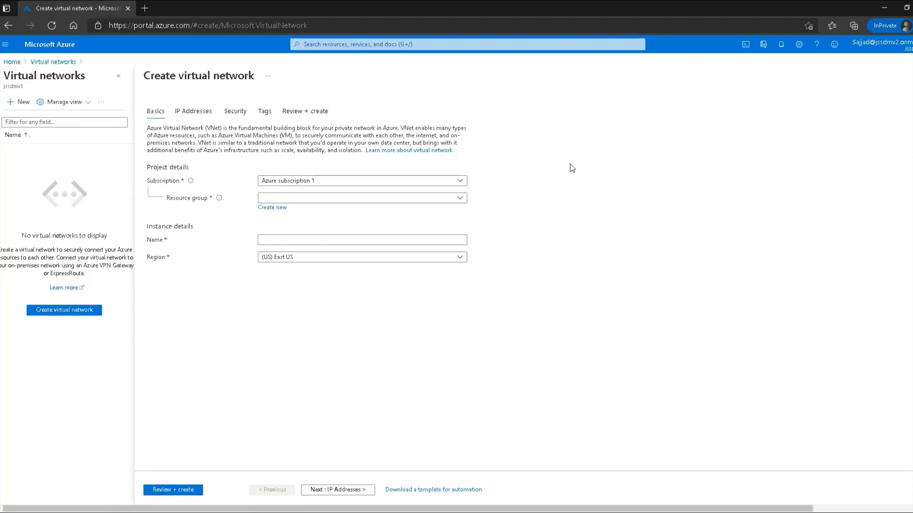
click(350, 199)
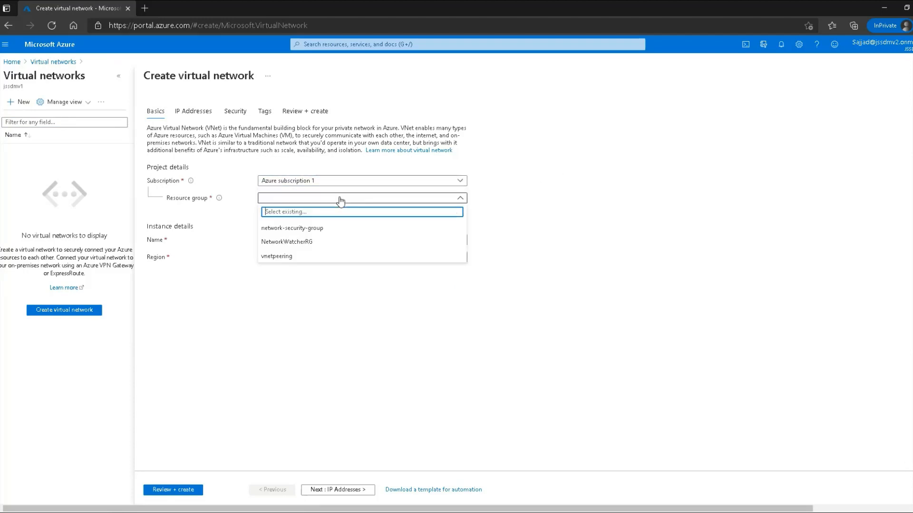
click(284, 257)
click(304, 240)
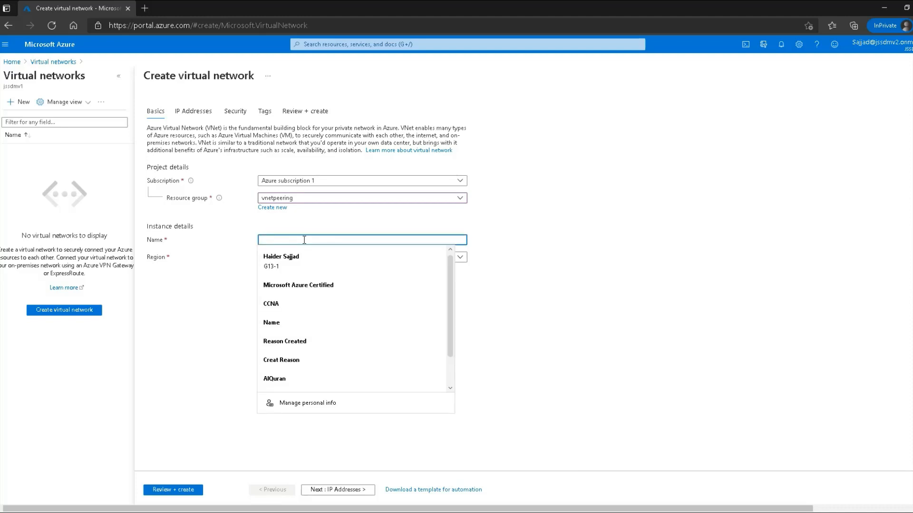
text(vn1)
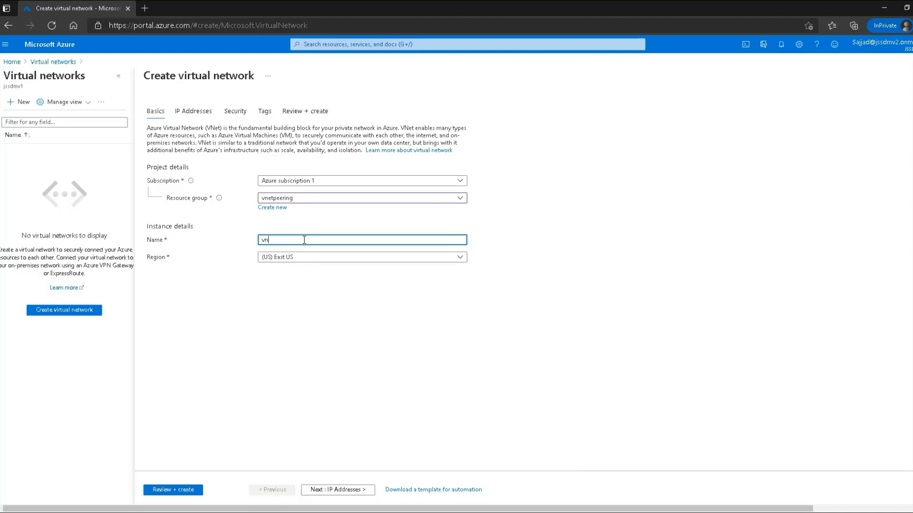
click(344, 306)
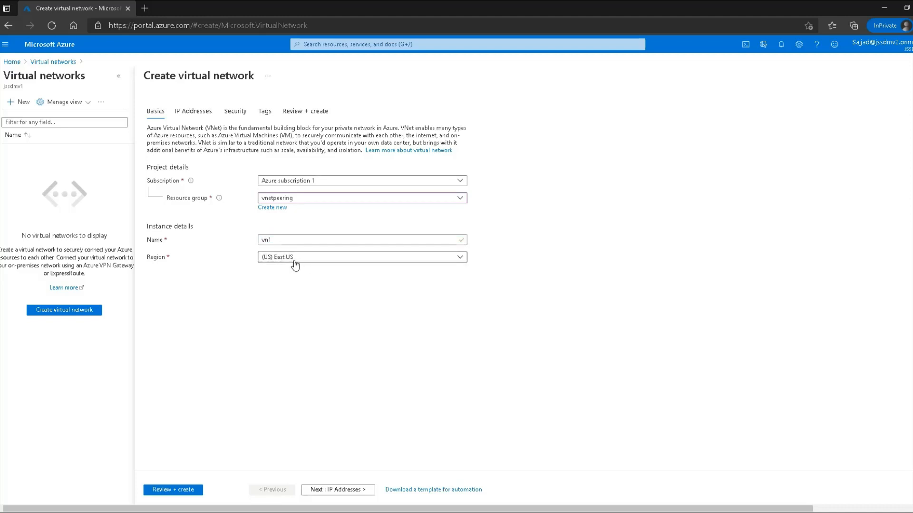
Replace the default IPv4 address space of the virtual network with 192.168.10.0/24
click(346, 492)
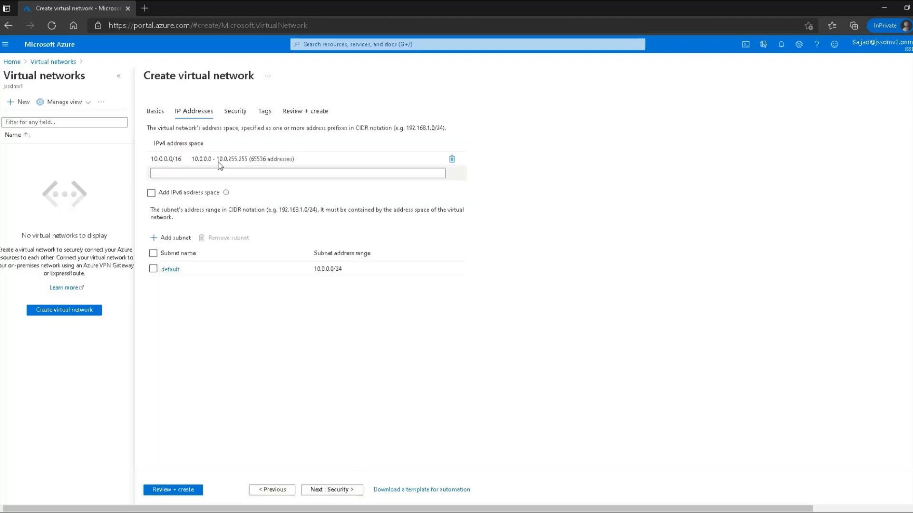
click(452, 160)
click(367, 160)
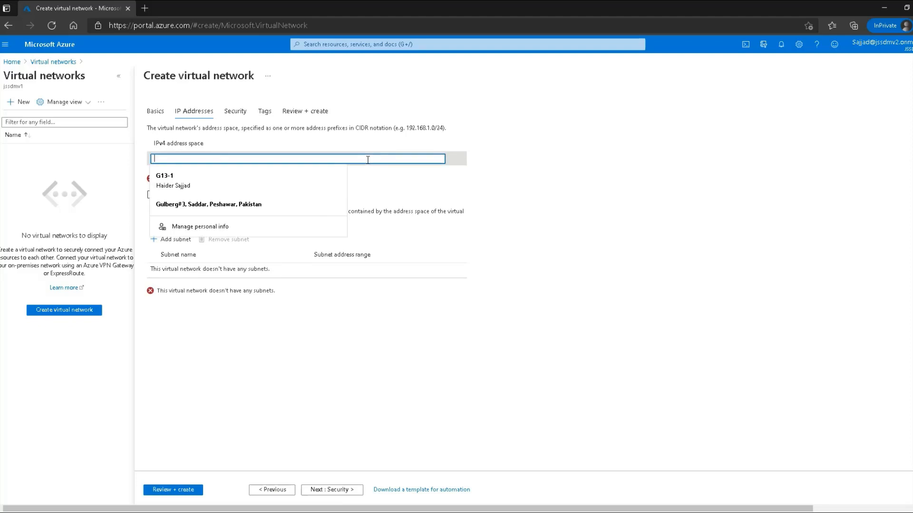
text(19)
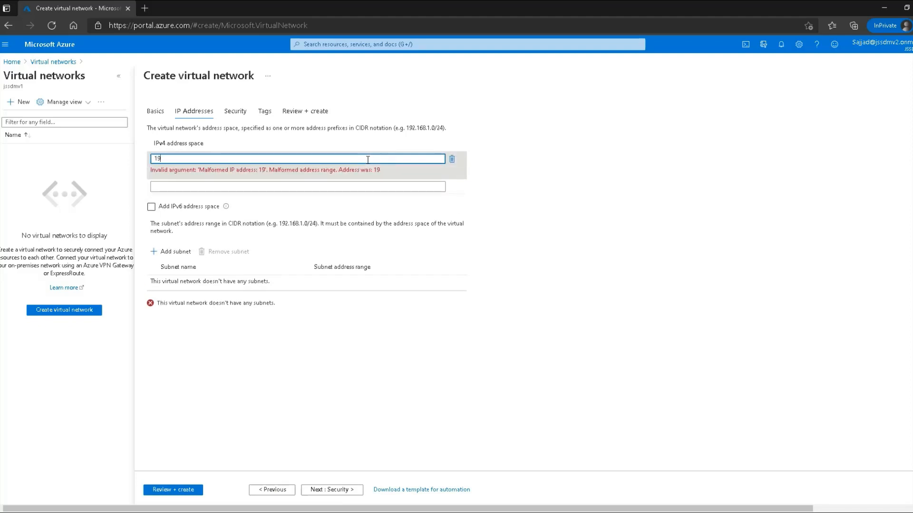
text(2.168)
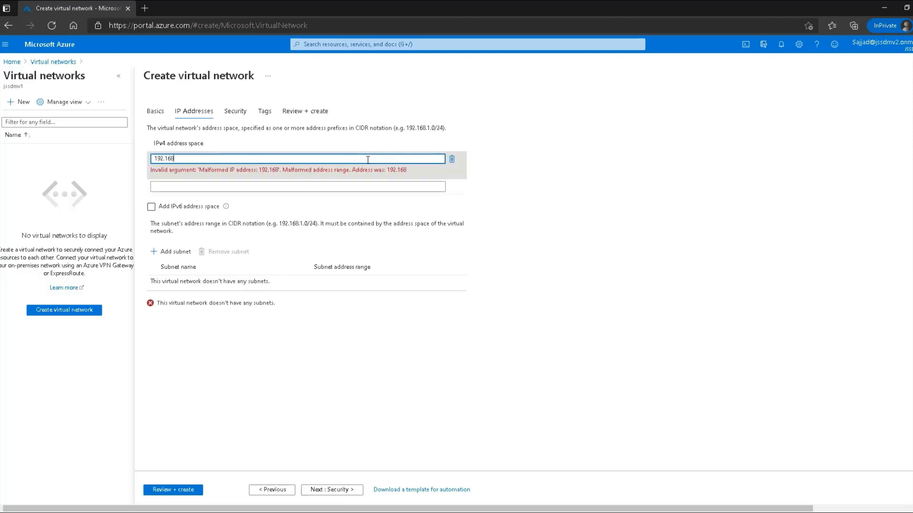
text(.10.)
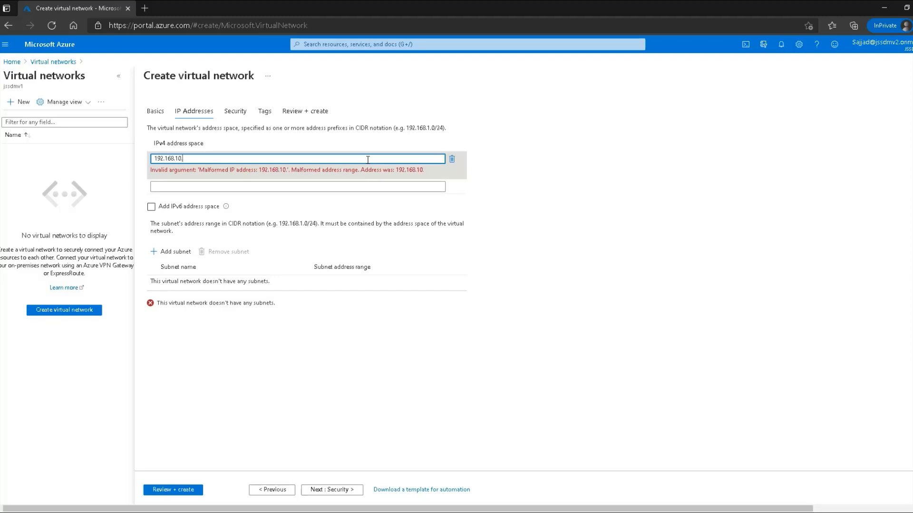
text(0/)
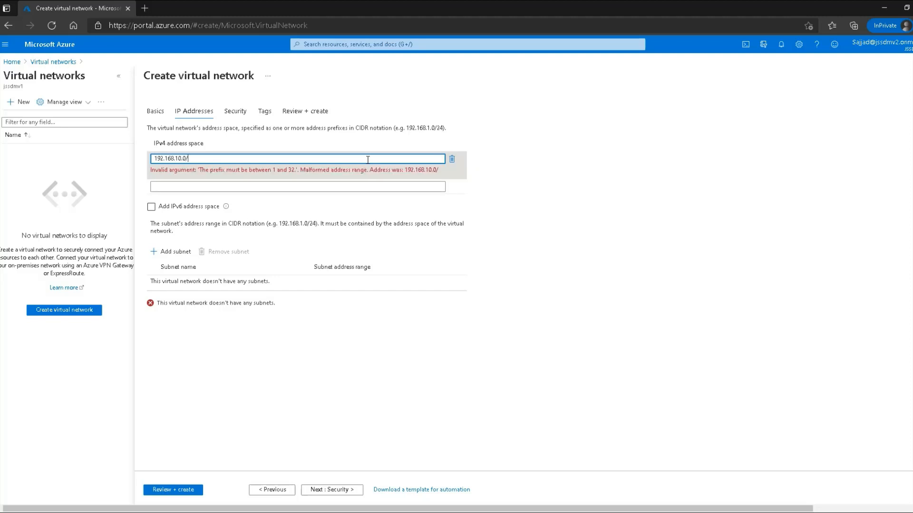
text(24)
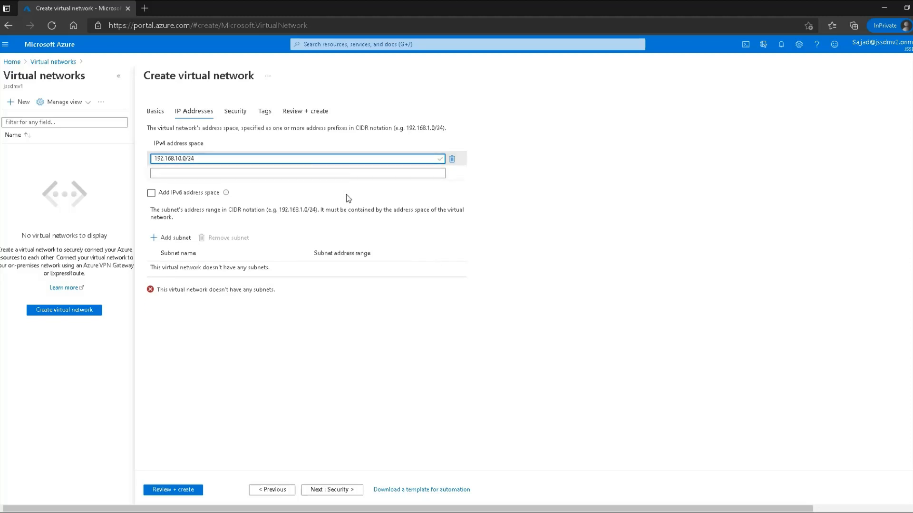
drag(247, 158, 152, 159)
click(612, 144)
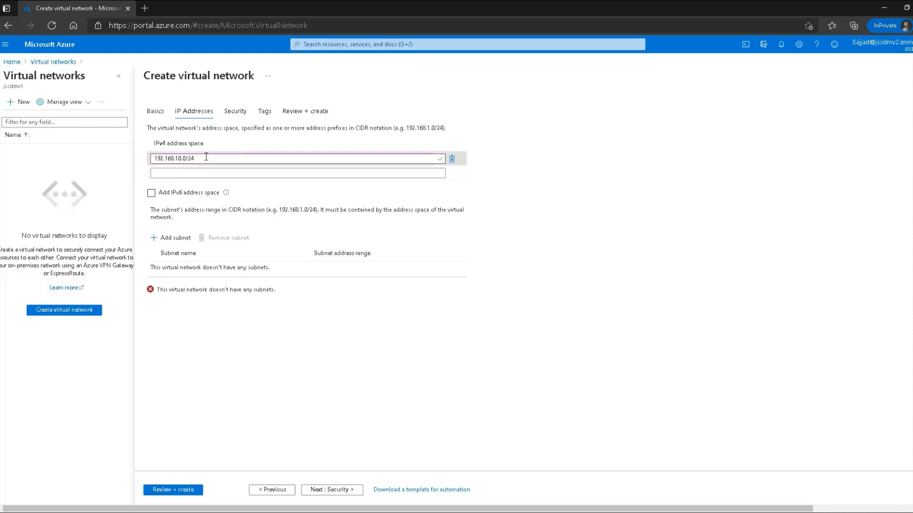
Add a subnet named sn1 whose address range is copied from the address space, 192.168.10.0/24
drag(207, 157, 143, 161)
key(ctrl+c)
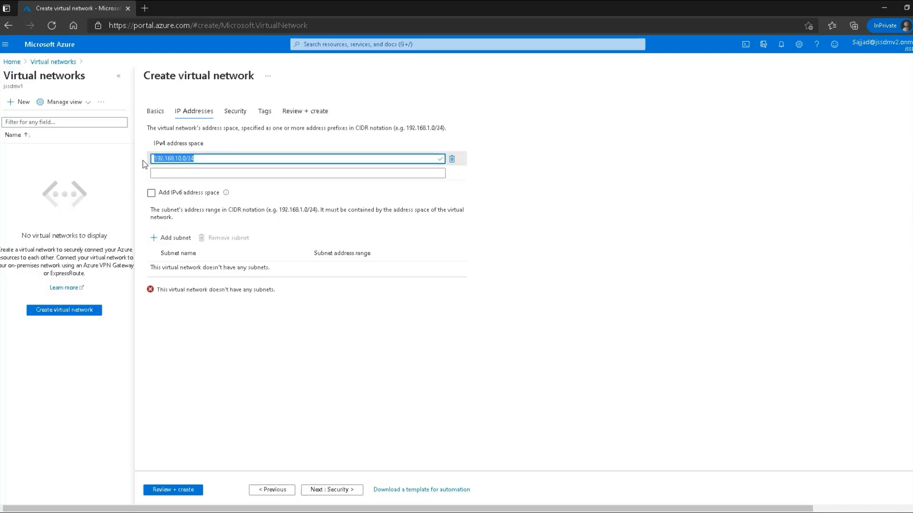
click(505, 172)
click(170, 237)
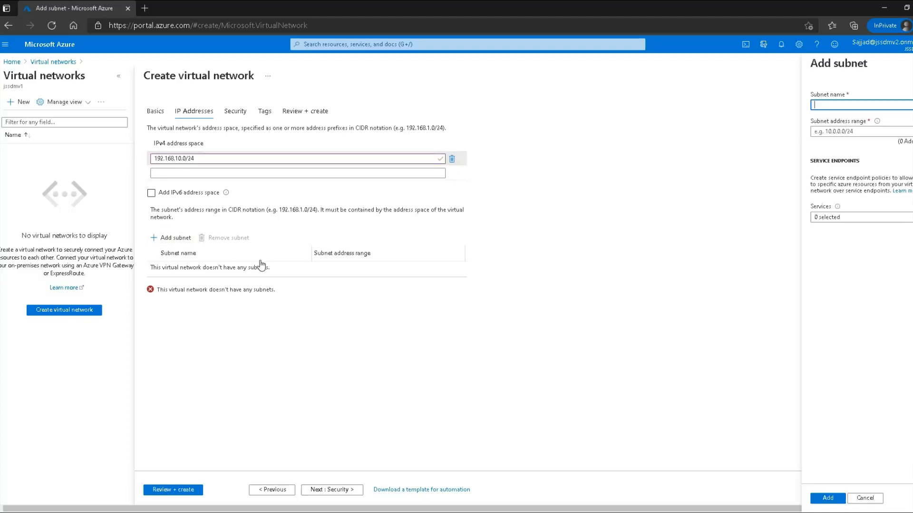
text(sn1)
click(833, 133)
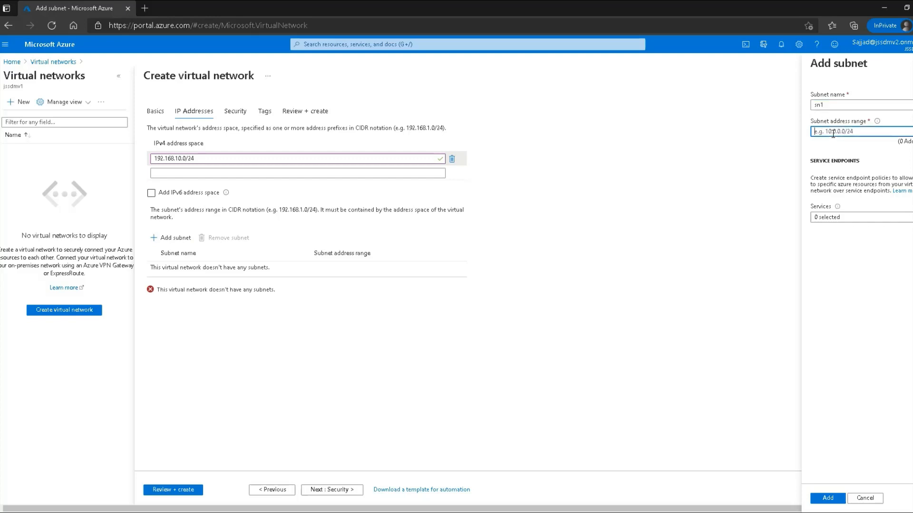
key(ctrl+v)
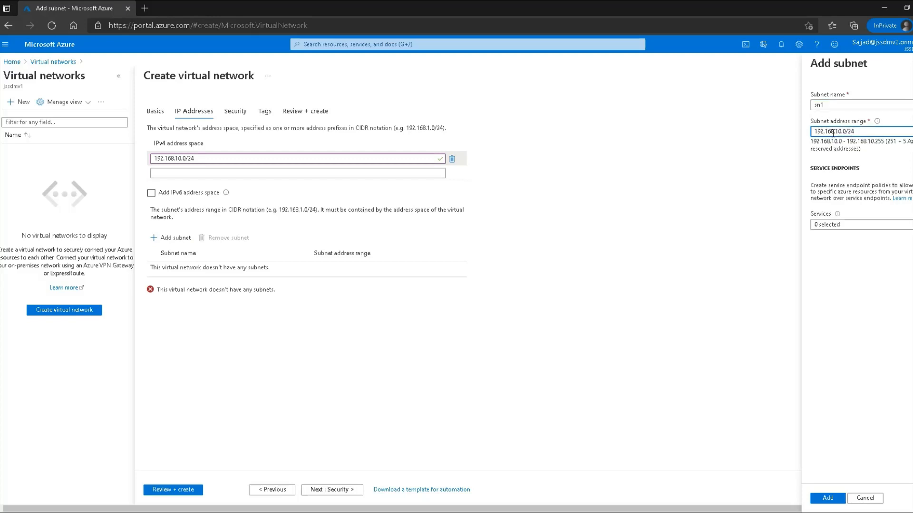
click(828, 498)
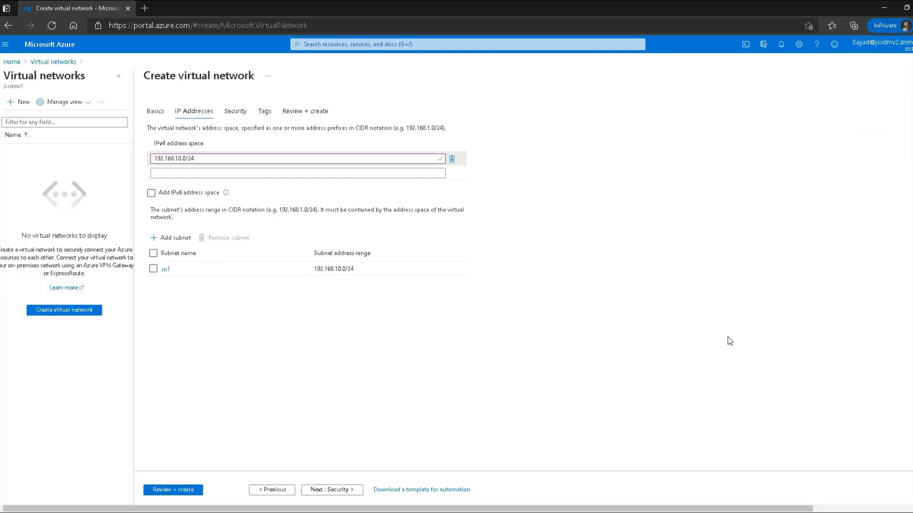
Keep the default security settings, leave tags empty, and create the virtual network after validation
click(331, 492)
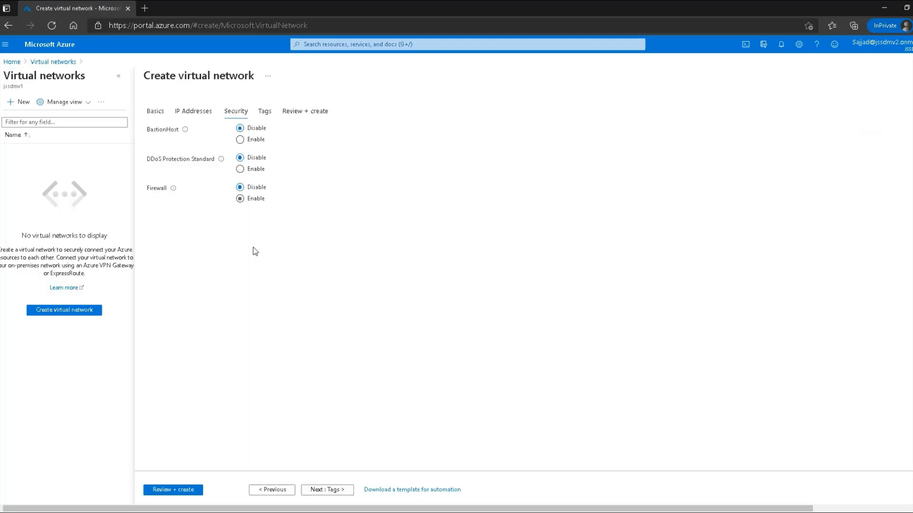
click(337, 492)
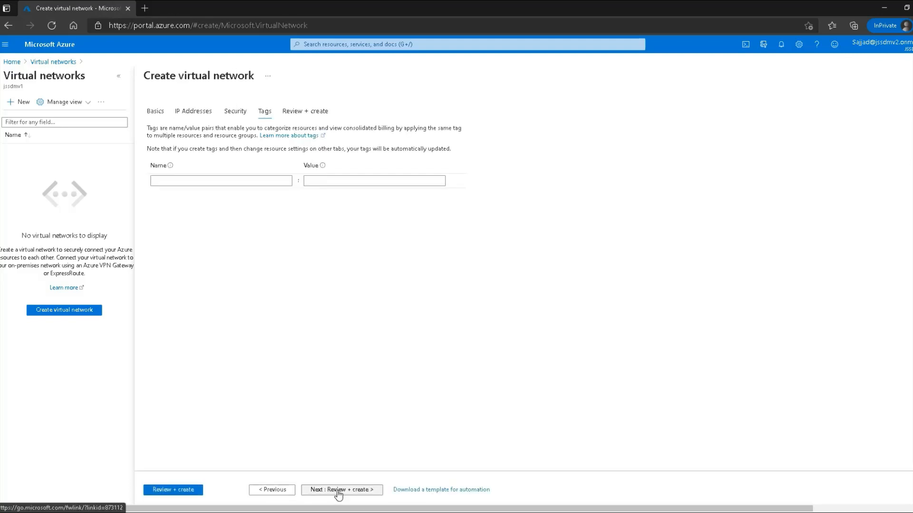
click(338, 491)
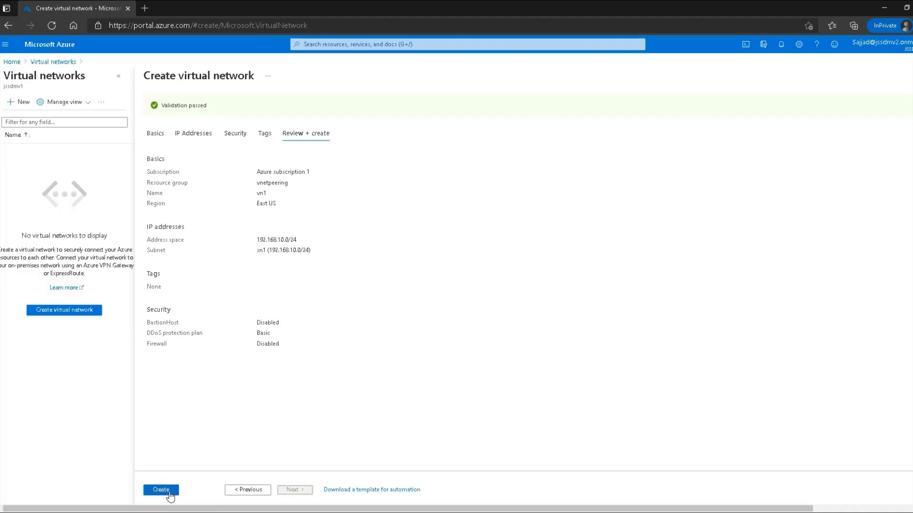
click(165, 492)
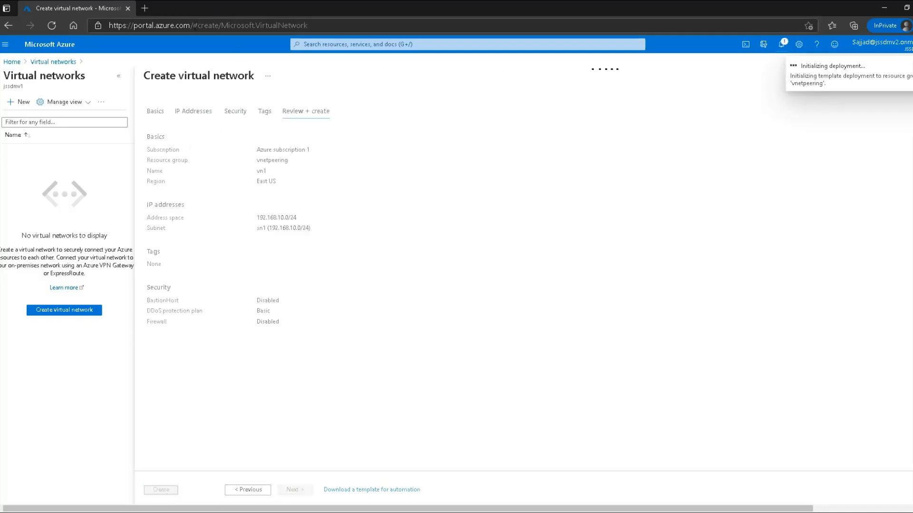
Open a copy of the virtual network creation page in a second browser tab using its URL
right_click(194, 25)
click(223, 108)
click(145, 9)
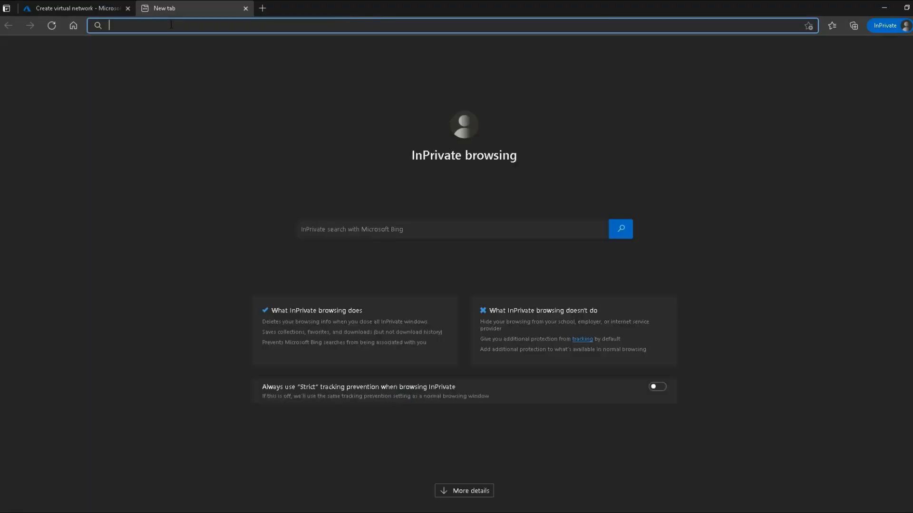
right_click(172, 26)
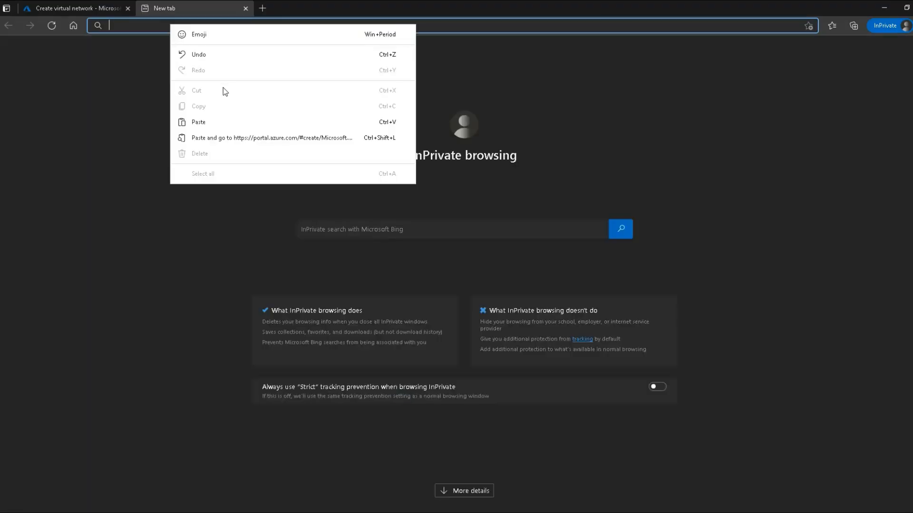
click(200, 122)
key(Return)
click(95, 8)
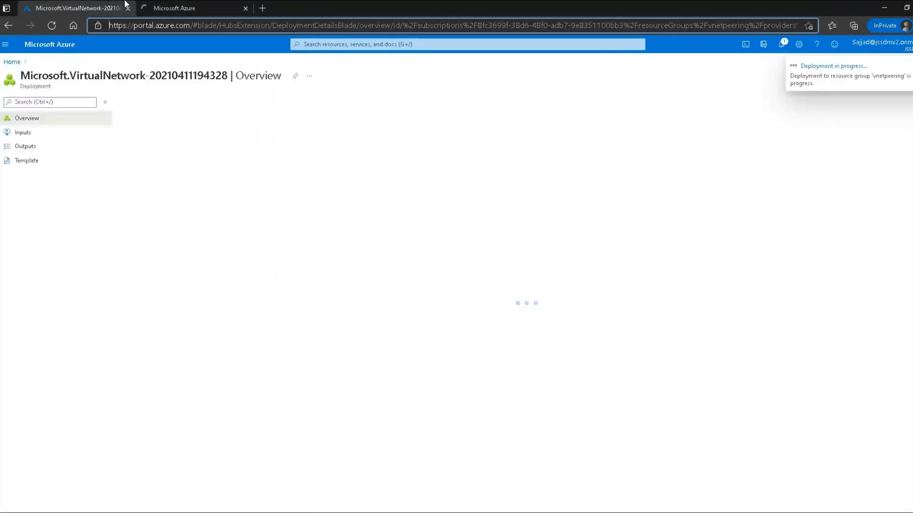
click(165, 4)
click(95, 8)
click(160, 5)
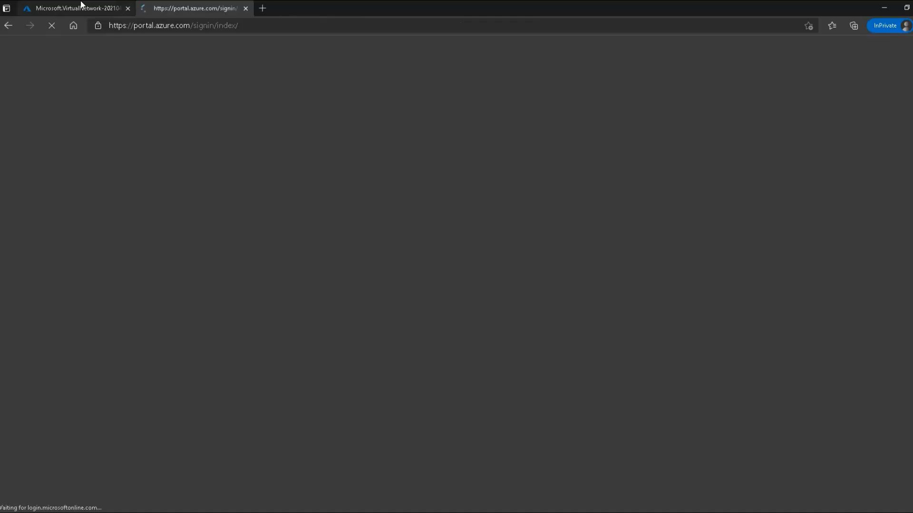
click(83, 7)
click(163, 5)
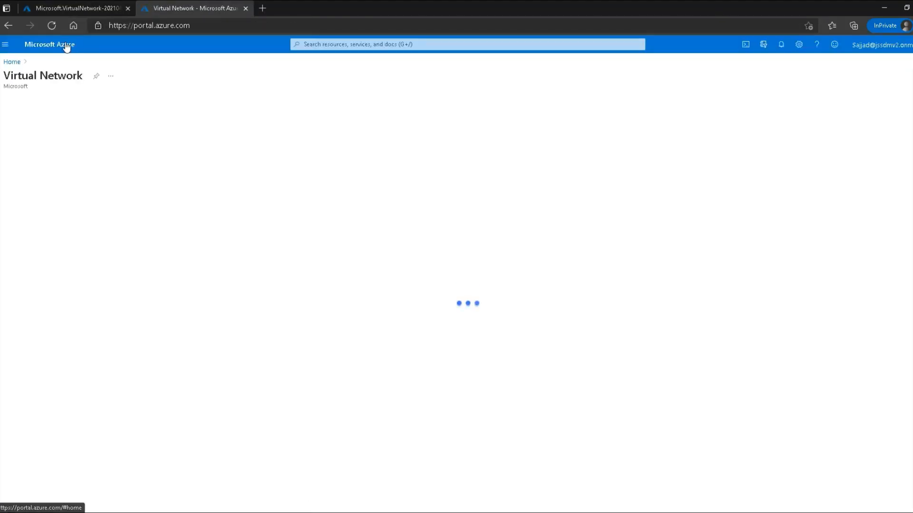
Start creating another virtual network from the portal home, named vn2, in the vnetpeering resource group
click(12, 63)
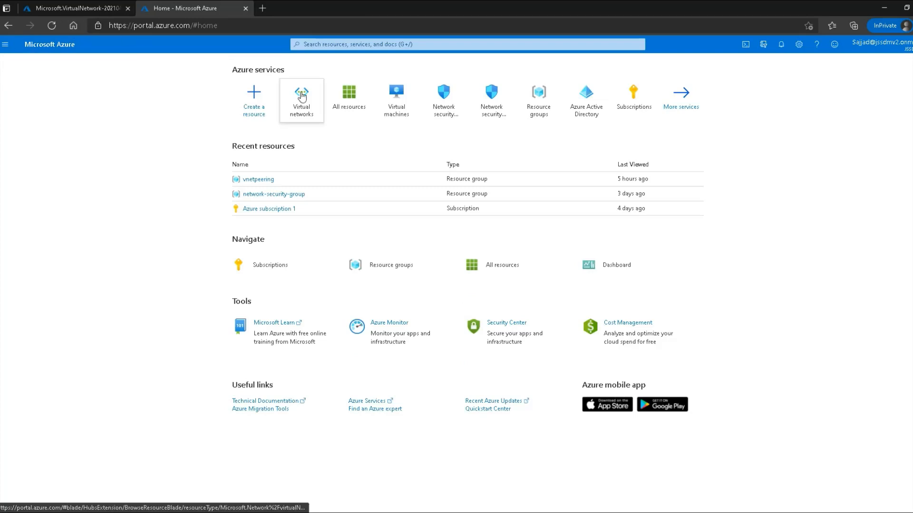
click(301, 97)
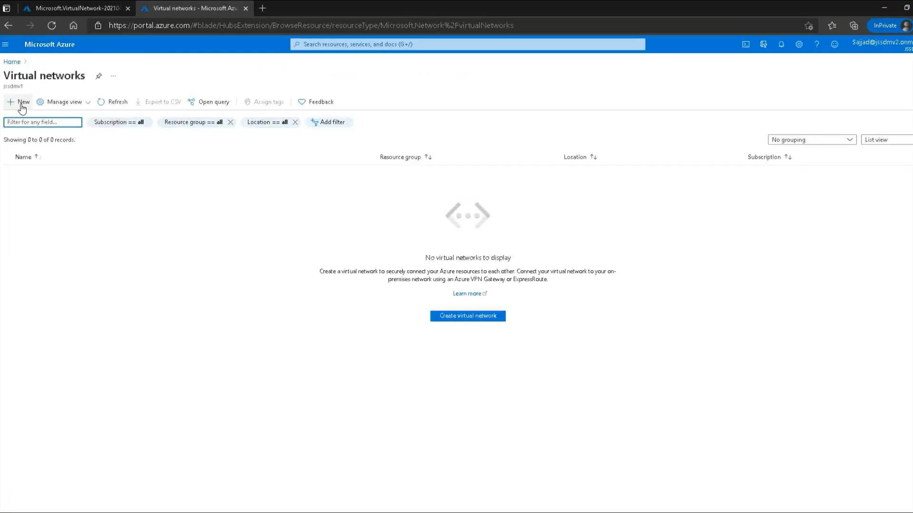
click(18, 102)
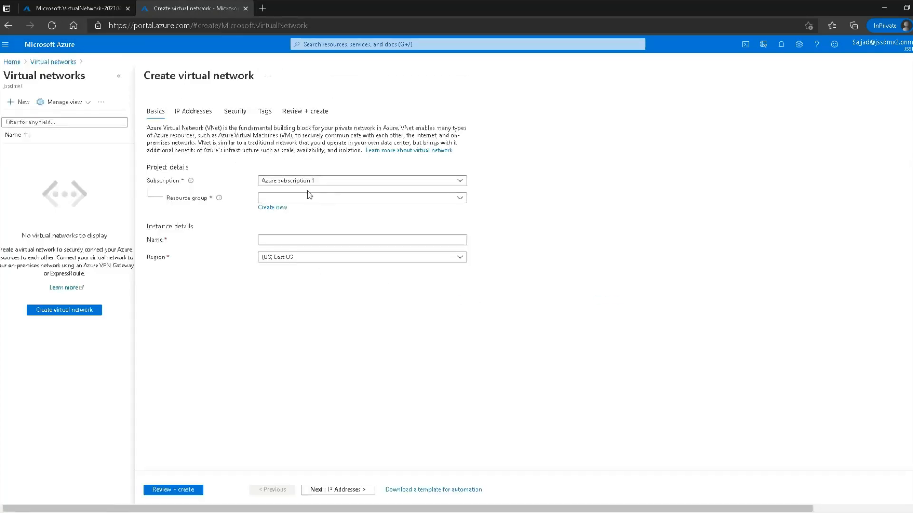
click(313, 197)
click(286, 256)
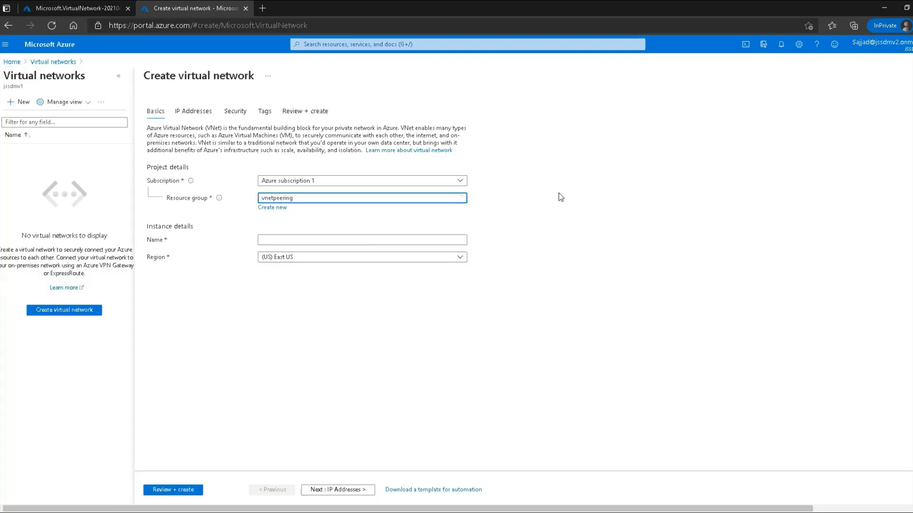
click(335, 240)
text(v)
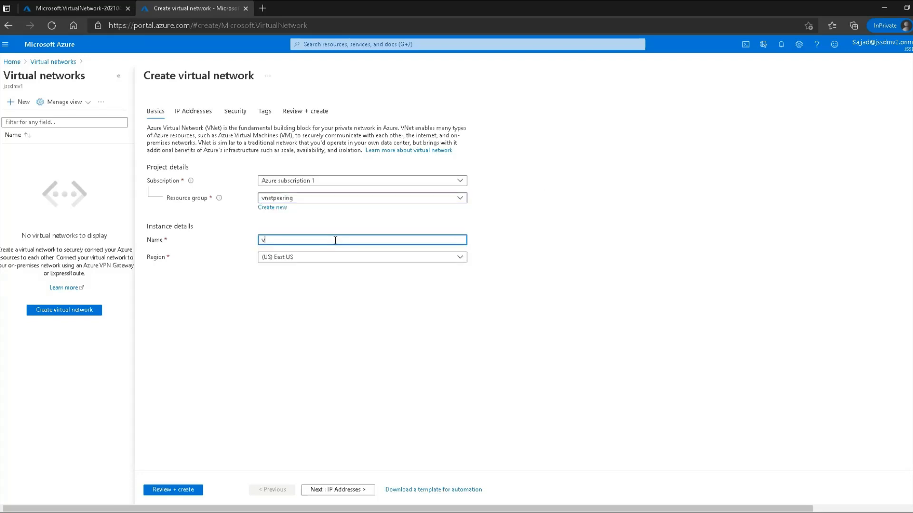
text(n2)
click(327, 280)
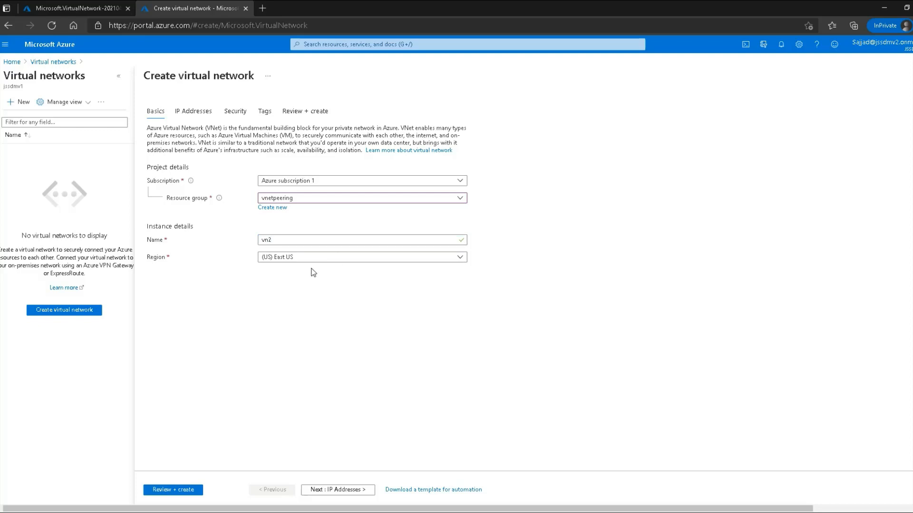
Replace vn2's default IPv4 address space with 192.168.20.0/24
click(344, 491)
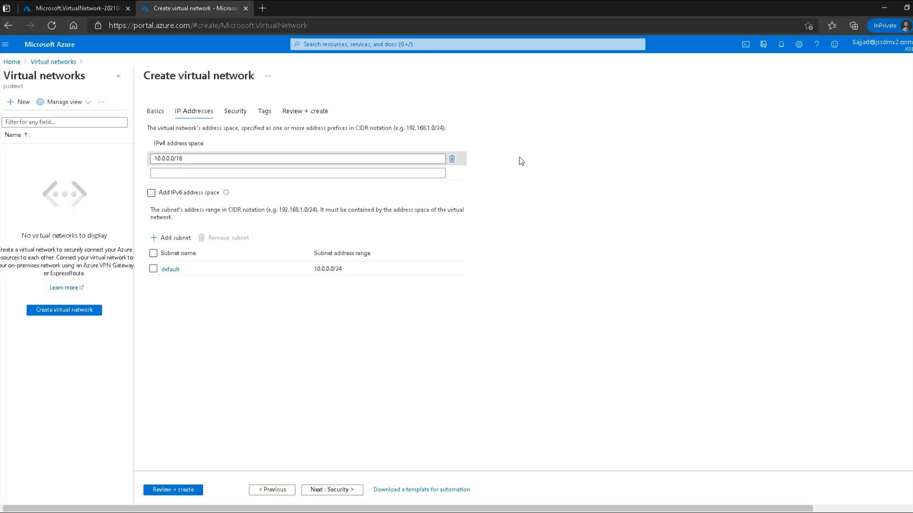
click(452, 159)
click(306, 158)
text(1)
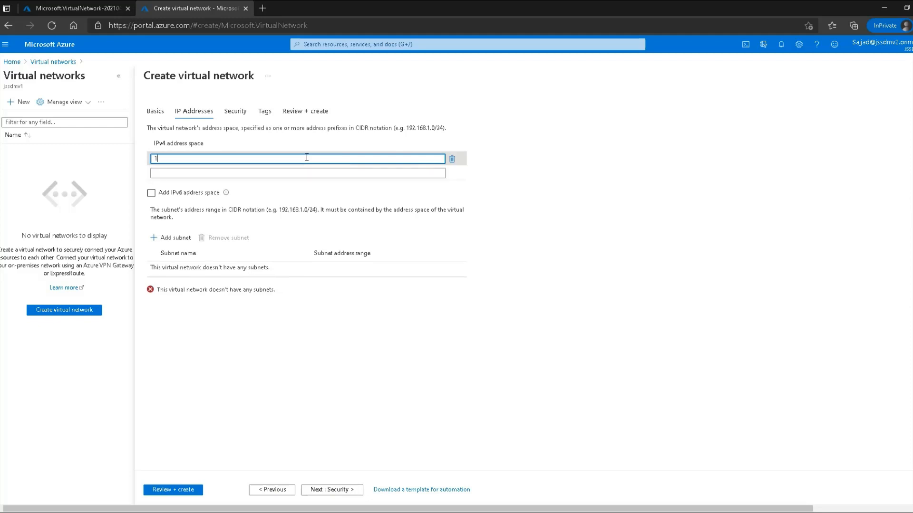
text(92.)
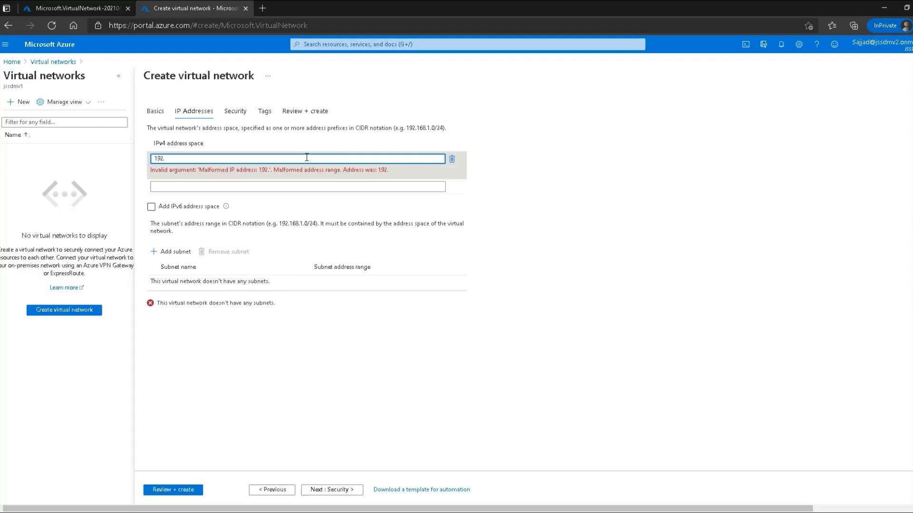
text(168.)
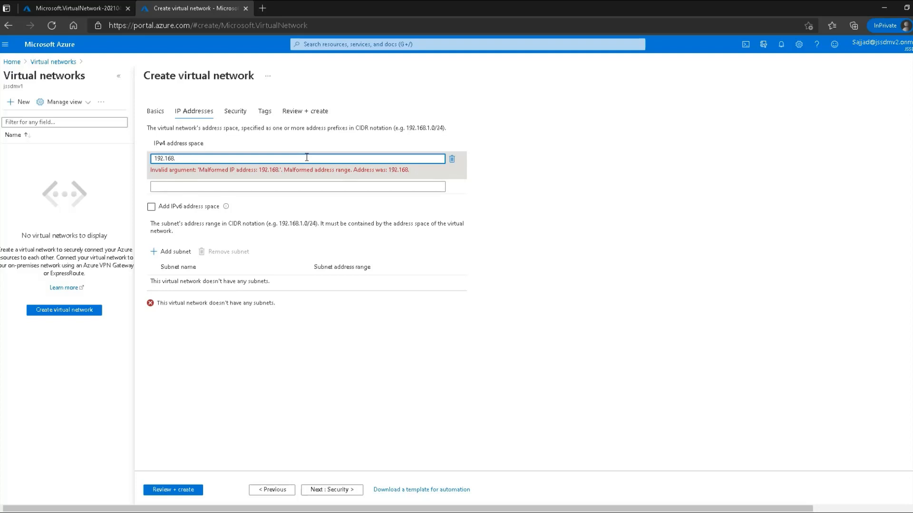
text(20.0/)
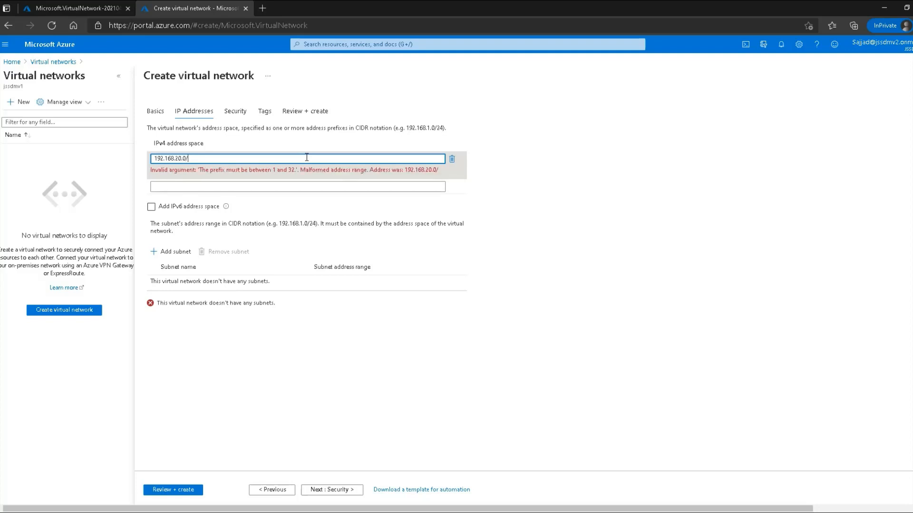
text(24)
click(517, 163)
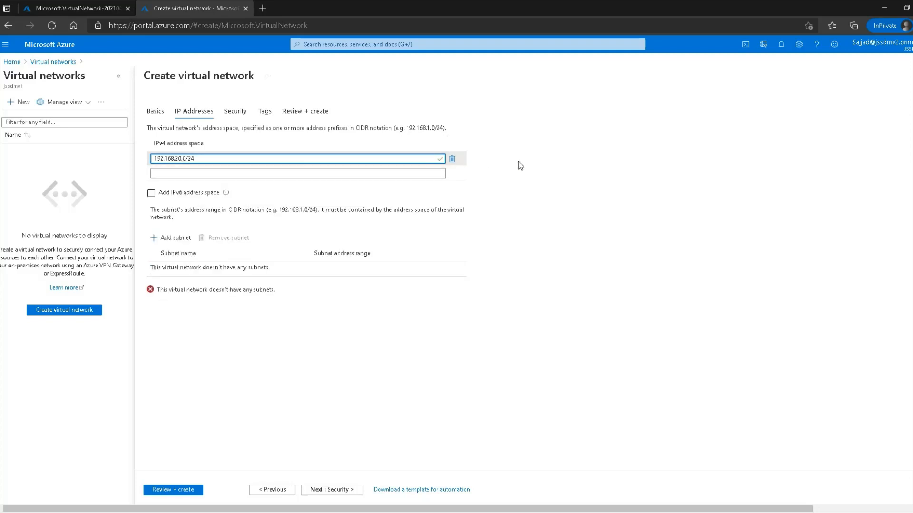
drag(219, 159, 139, 162)
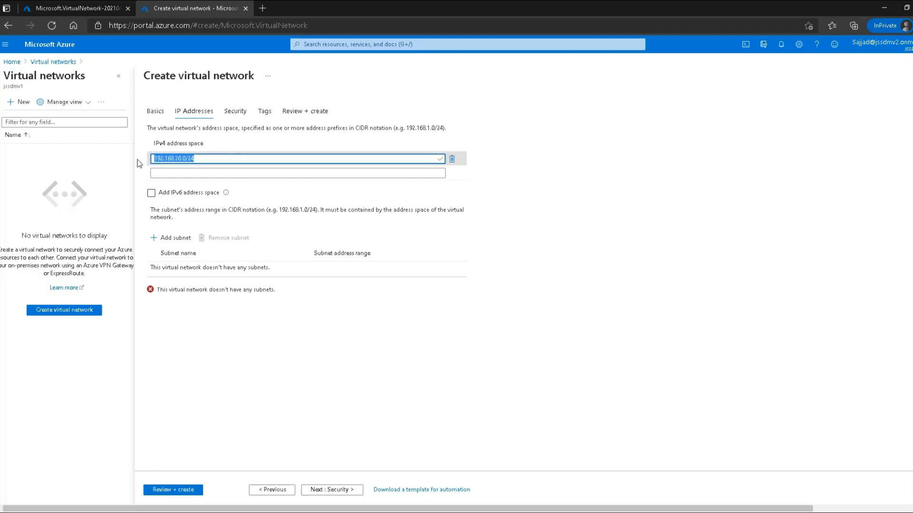
click(239, 156)
drag(230, 157, 136, 162)
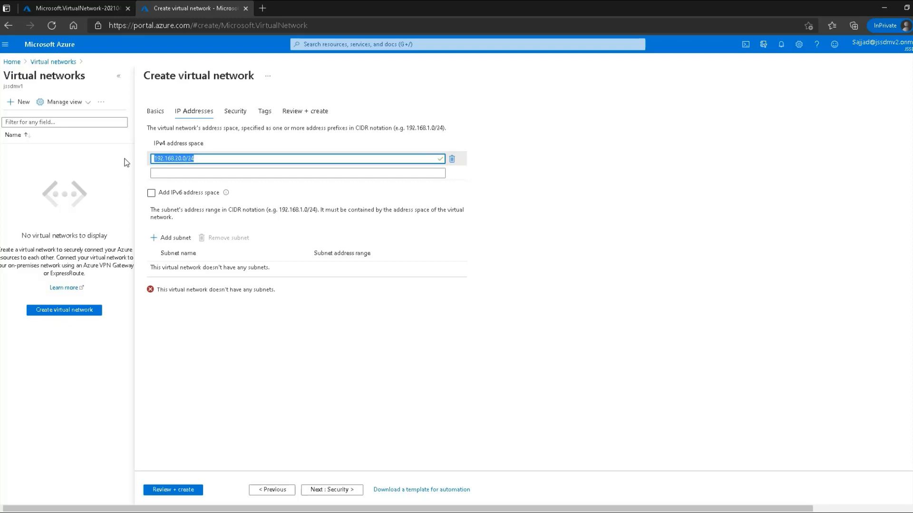
click(550, 163)
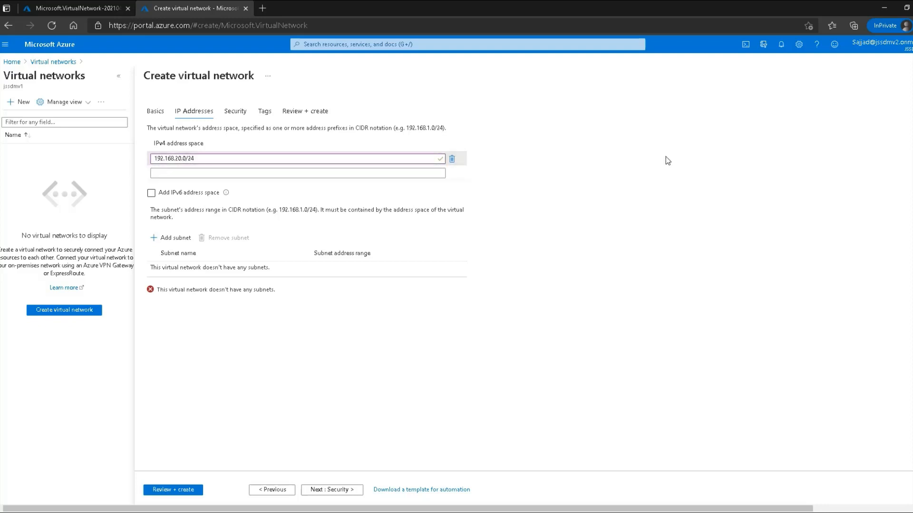
Add a subnet named sn2 whose address range is copied from the address space, 192.168.20.0/24
click(175, 238)
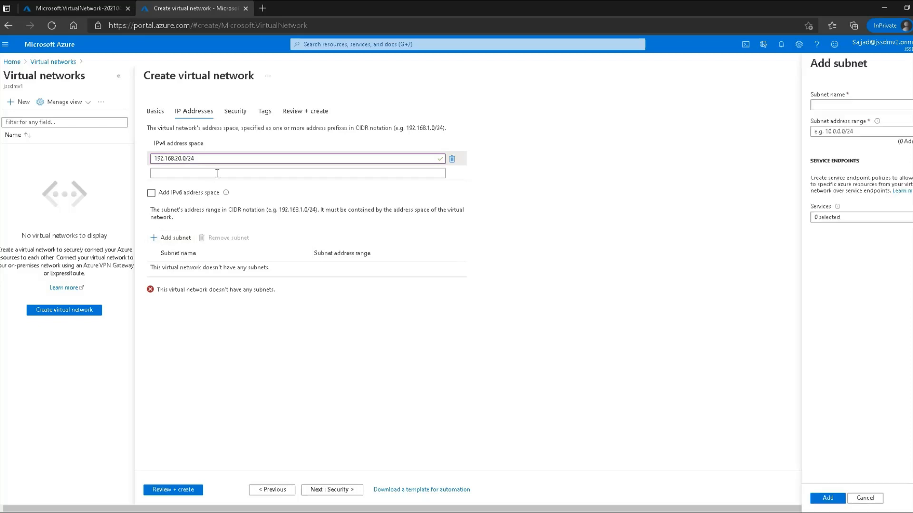
drag(231, 159, 137, 163)
key(ctrl+c)
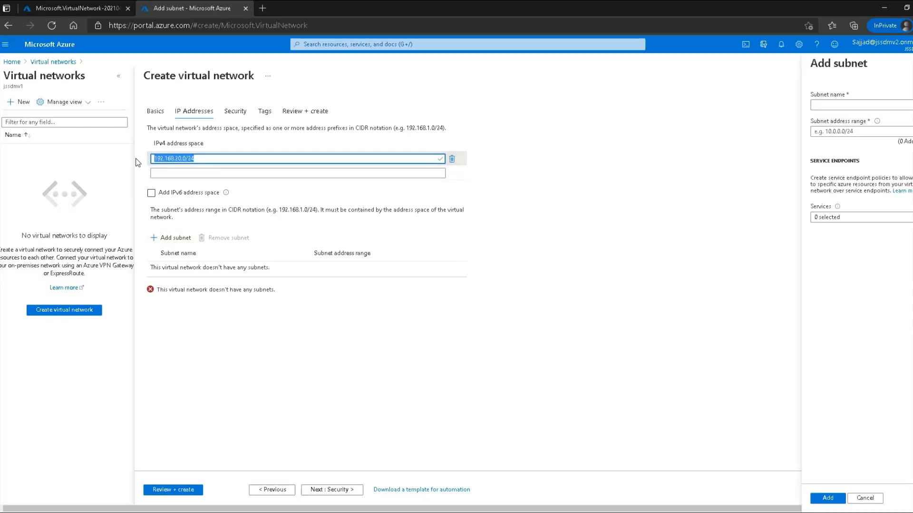
click(870, 131)
key(ctrl+v)
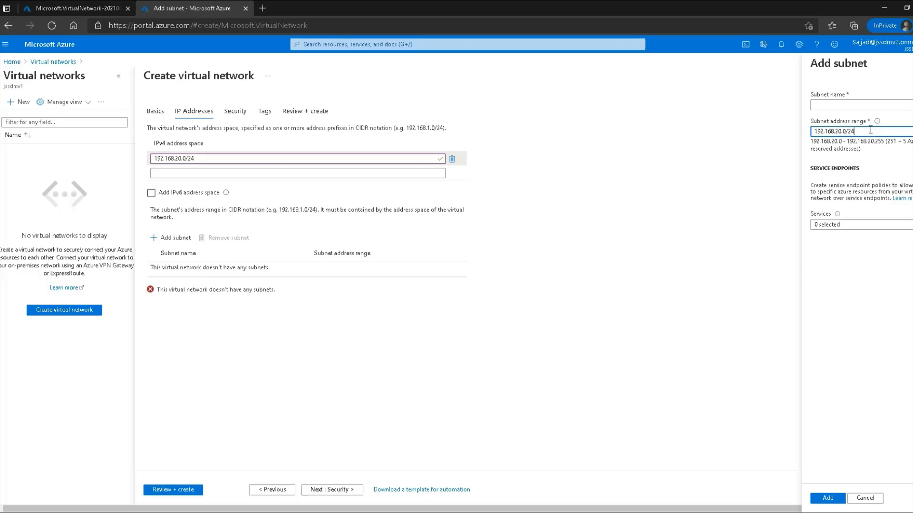
click(824, 105)
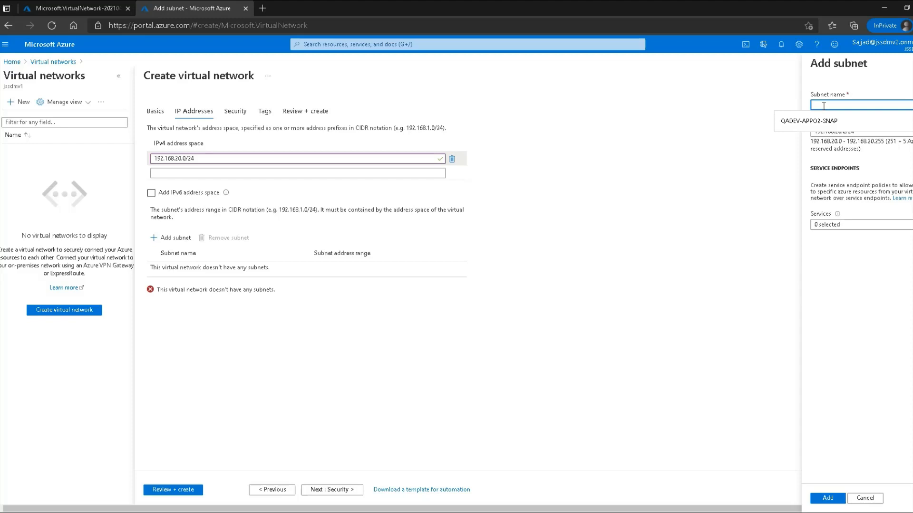
text(sn2)
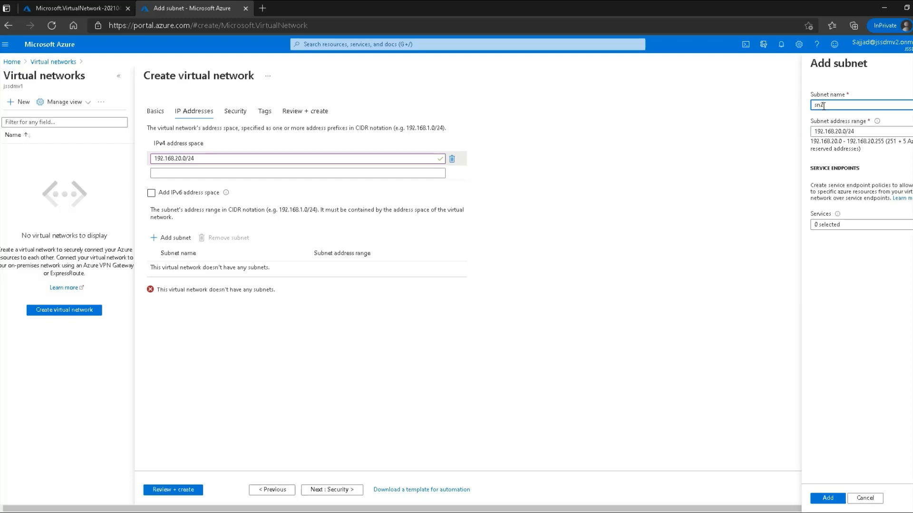
click(828, 498)
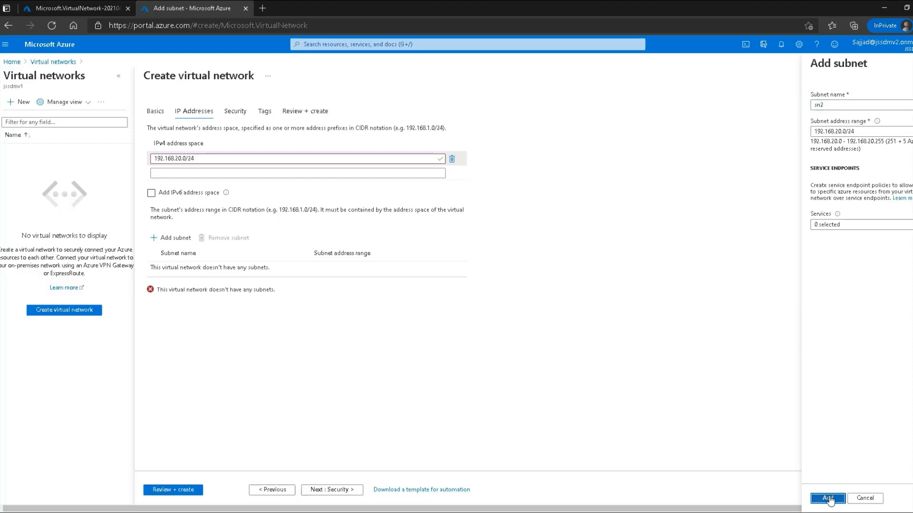
Keep the default security settings, leave tags empty, and create the virtual network vn2
click(332, 490)
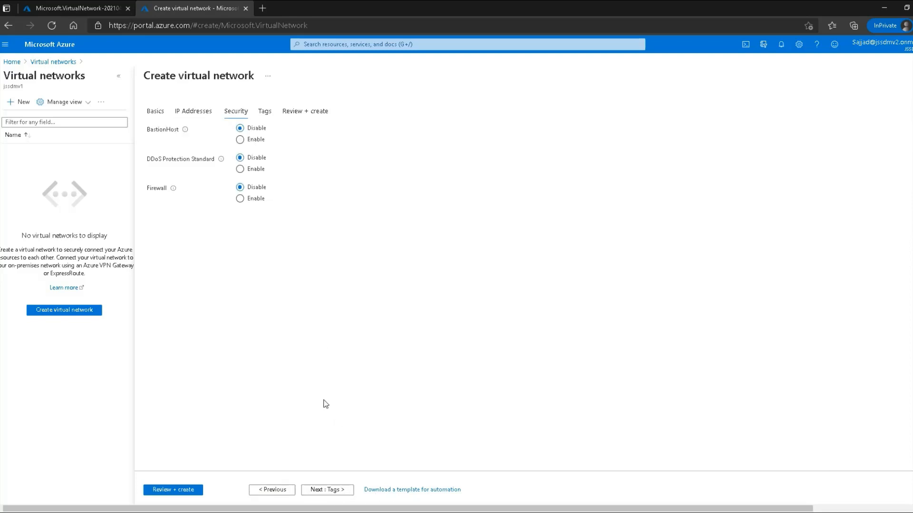
click(334, 490)
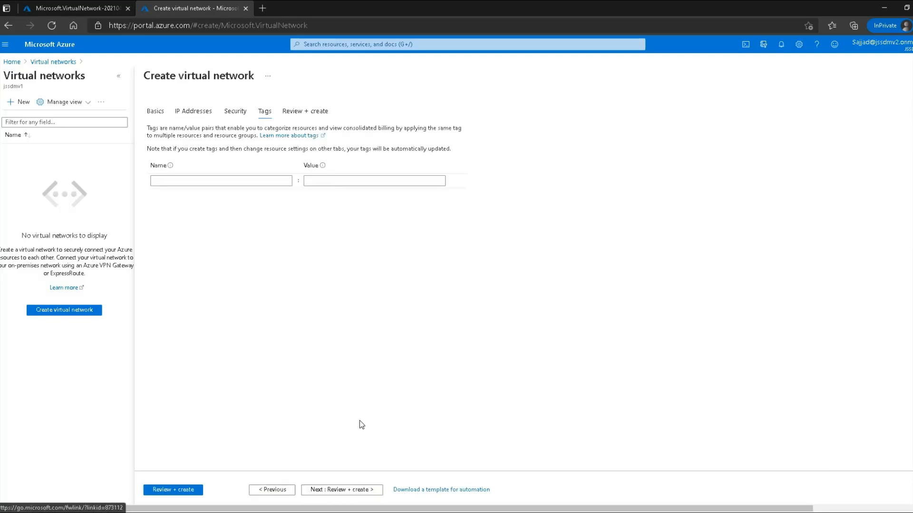
click(332, 490)
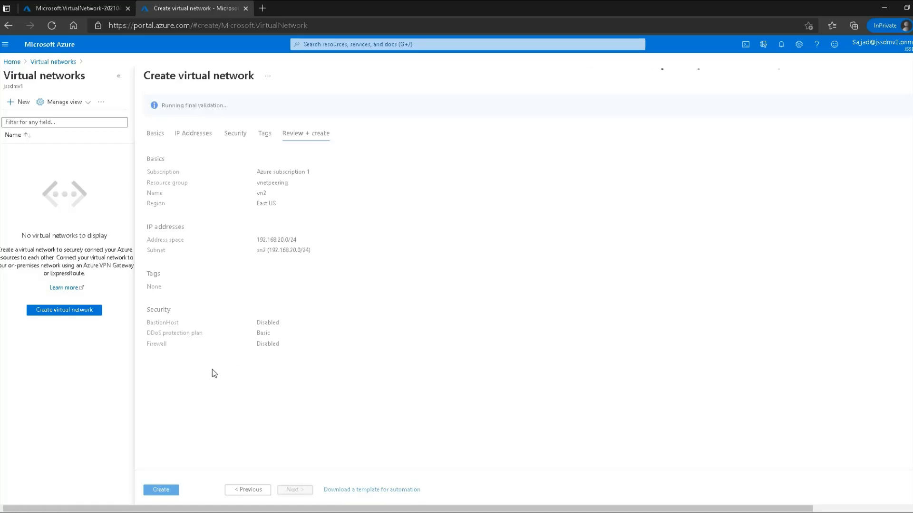
click(167, 492)
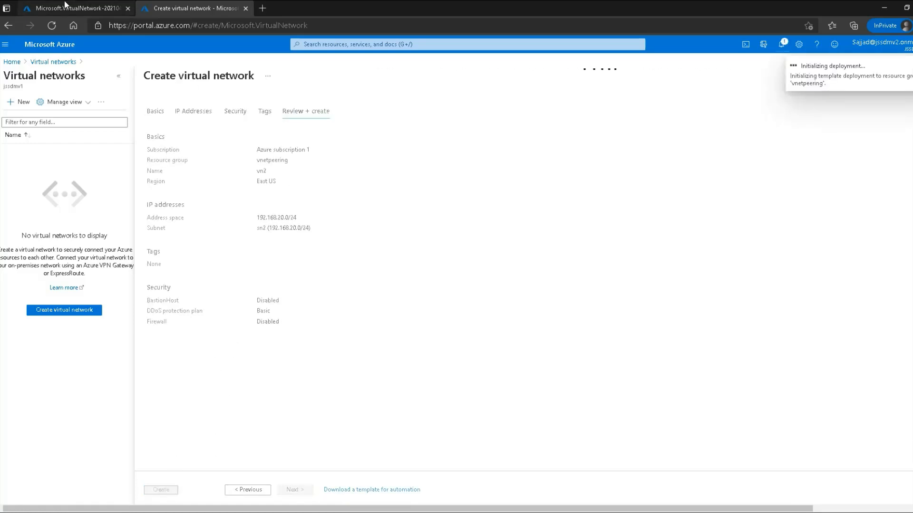
click(66, 5)
click(177, 5)
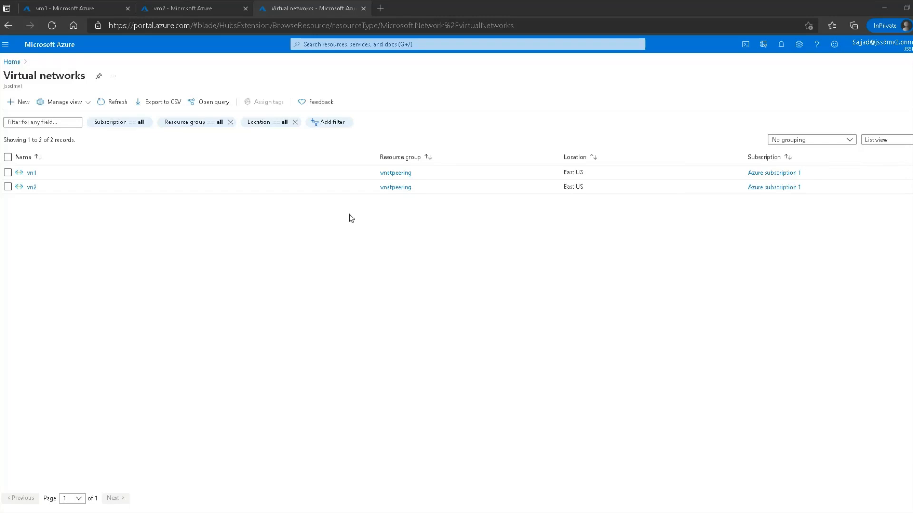
Compare the overview pages of vm1 and vm2 to check which virtual network and subnet each machine uses
click(79, 5)
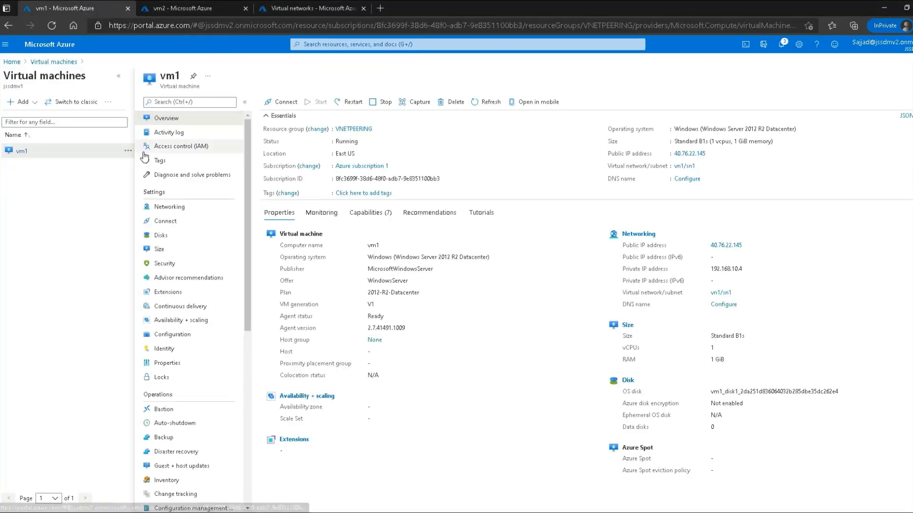
click(172, 5)
click(76, 5)
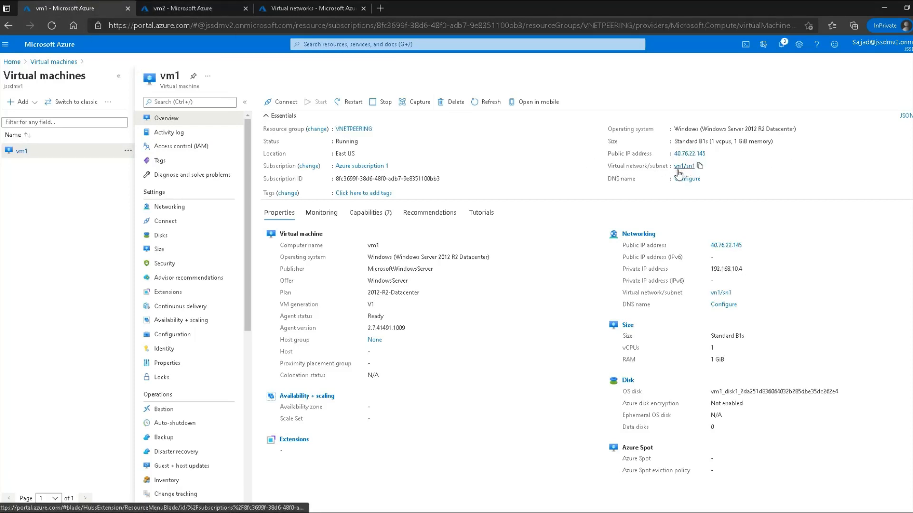
click(210, 5)
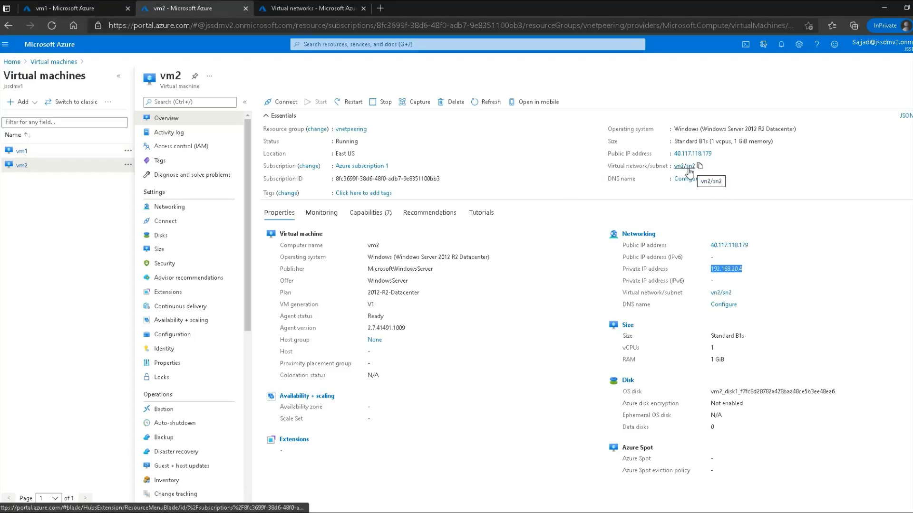
click(776, 177)
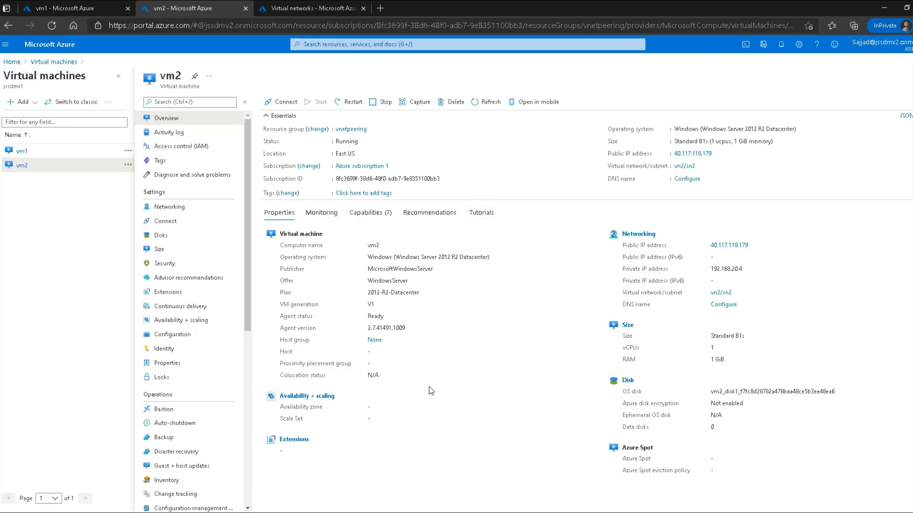
In the Remote Desktop session of vm1, ping vm2's public IP address 40.117.118.179, copied from the Azure portal
mouse_move(362, 505)
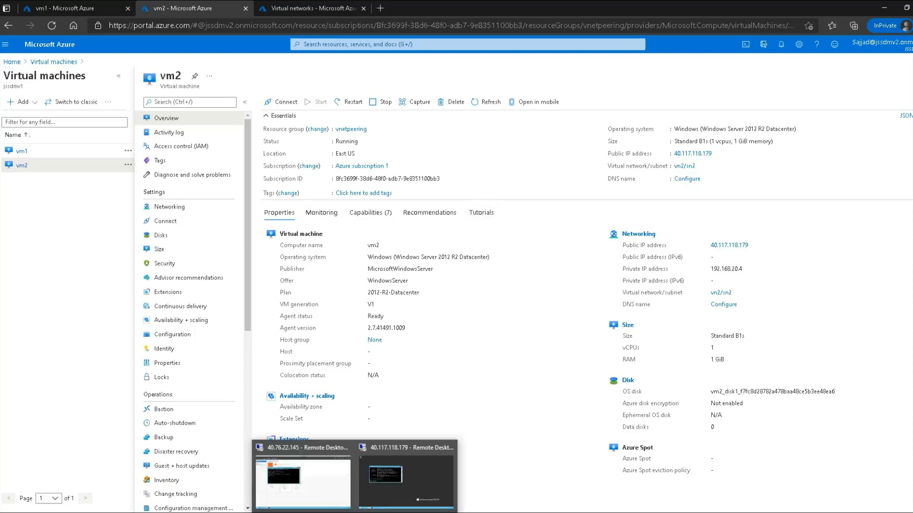
click(299, 476)
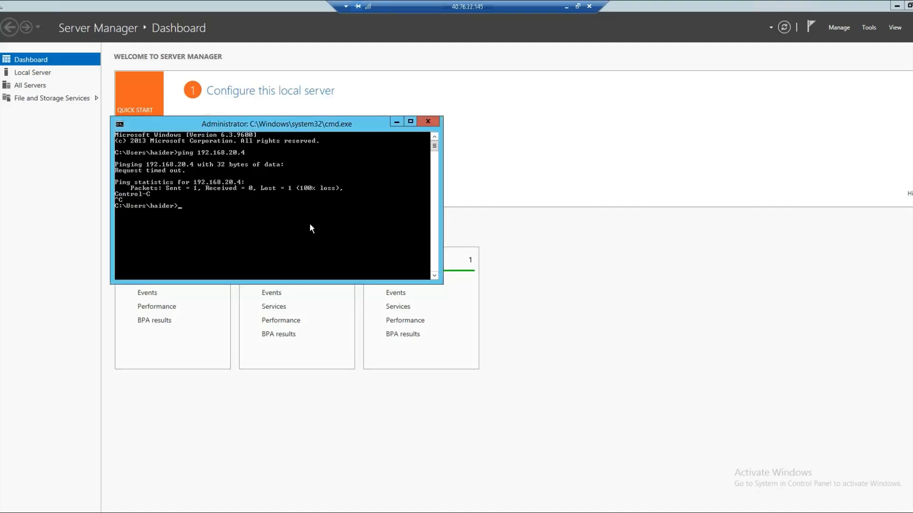
text(ping)
click(566, 7)
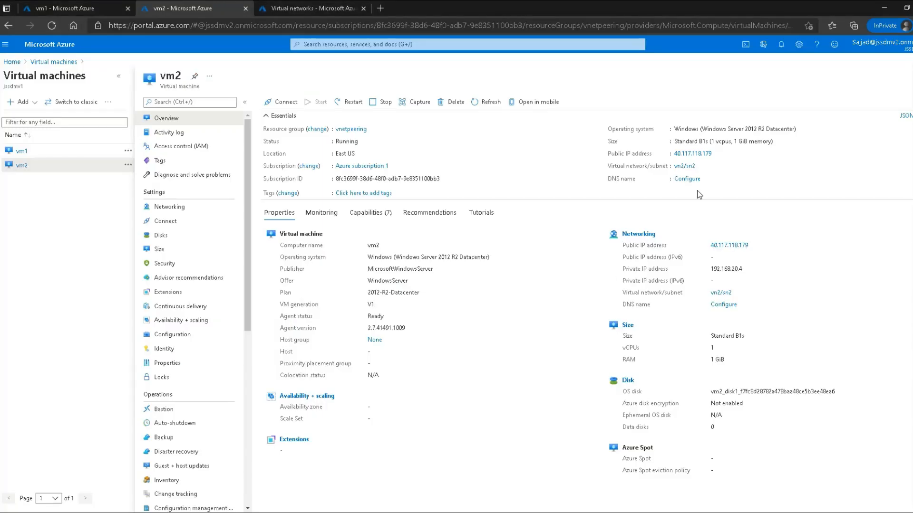
click(715, 153)
click(345, 433)
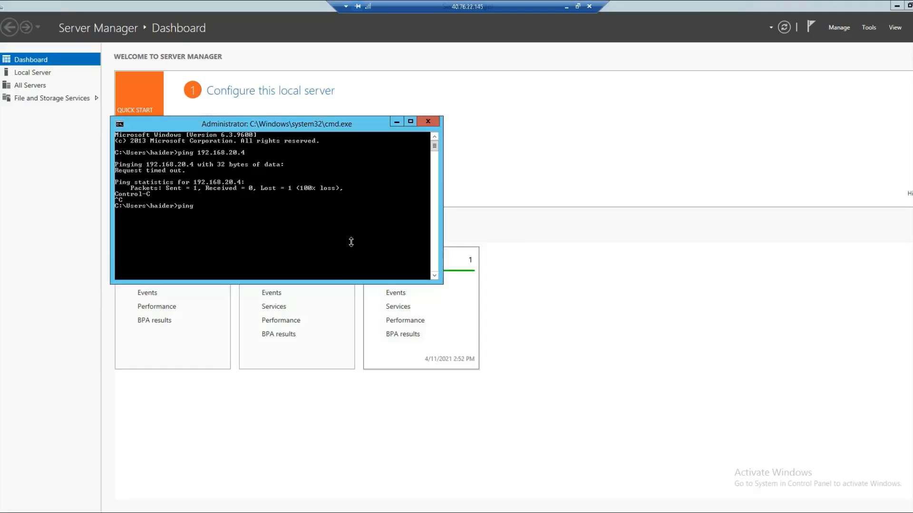
right_click(261, 210)
click(285, 238)
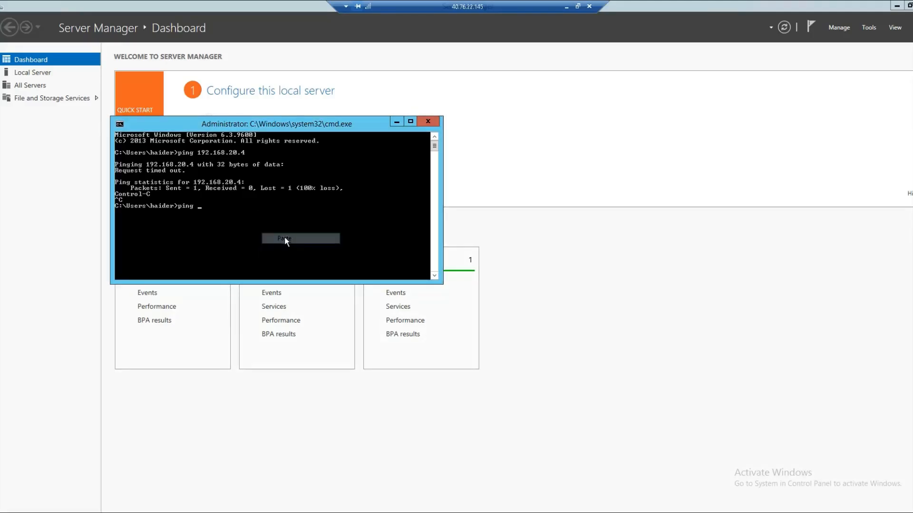
key(Return)
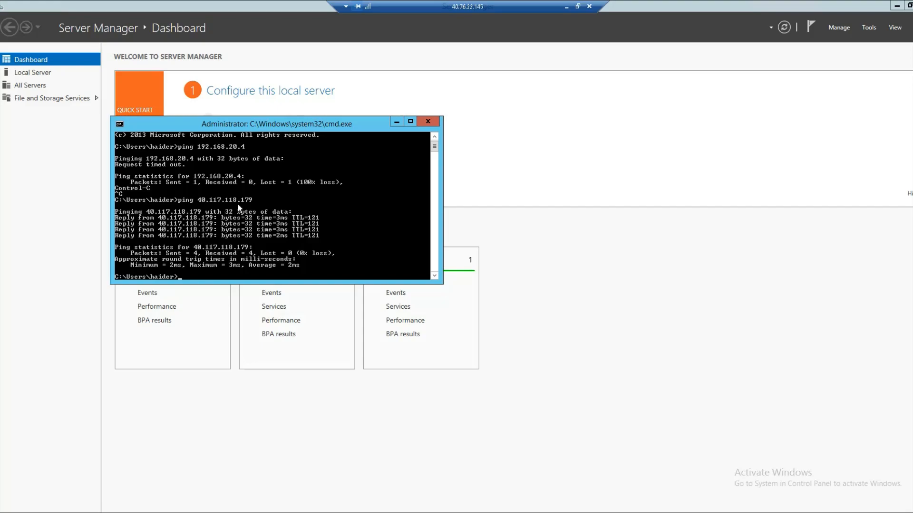
Examine the private IP addresses of vm2 and vm1 in the Azure portal and the ping output in vm1's Remote Desktop session
click(566, 7)
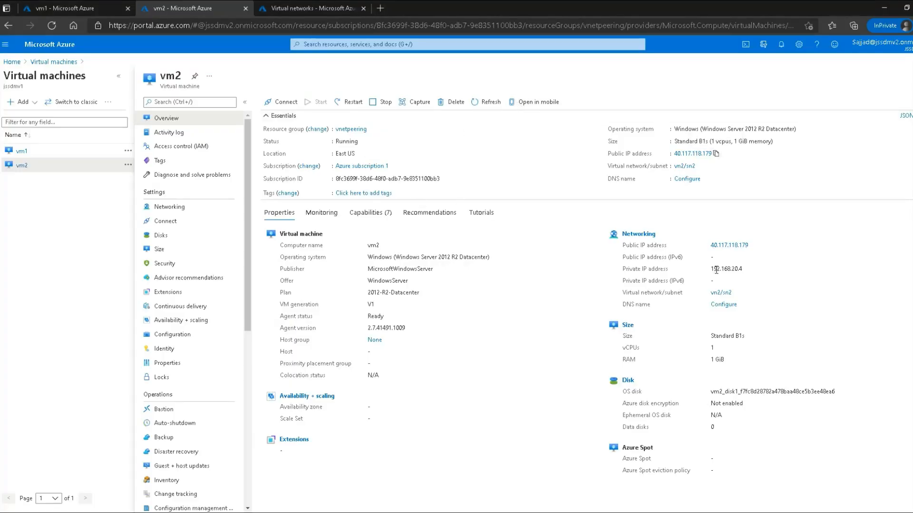
drag(747, 269, 715, 271)
click(744, 272)
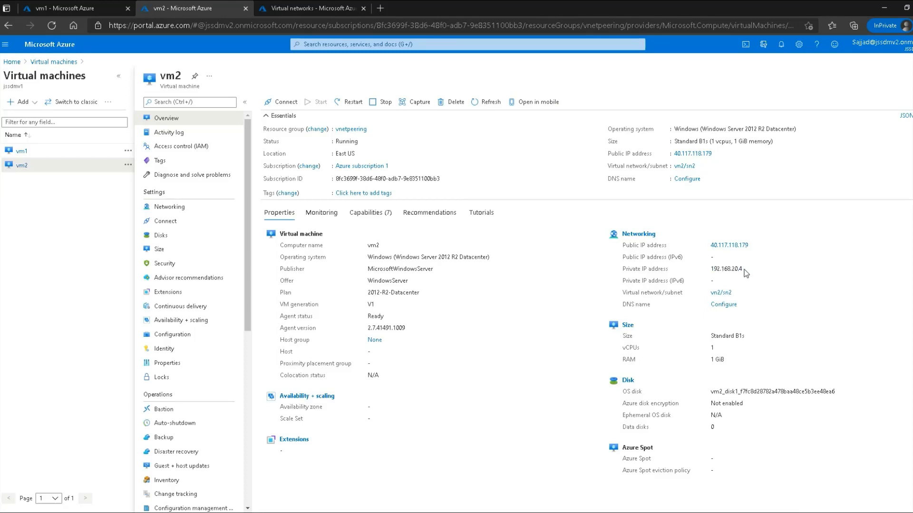
click(100, 5)
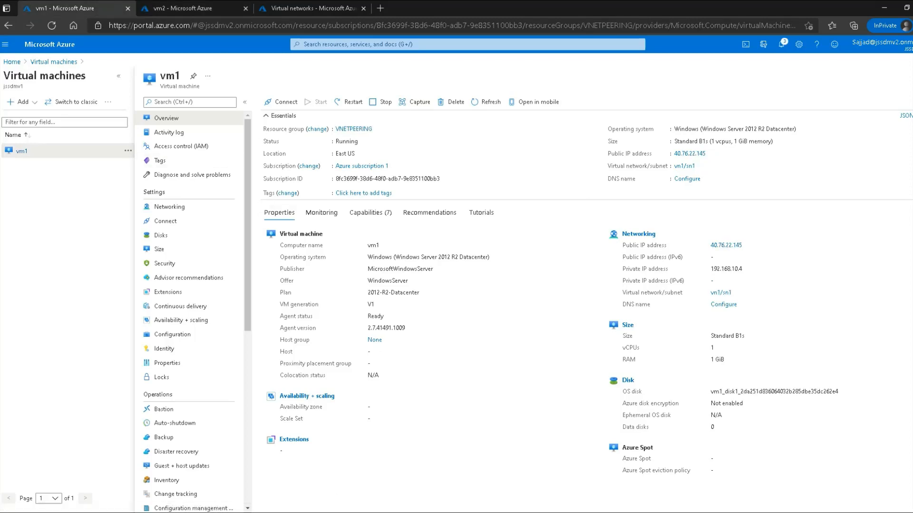
click(305, 505)
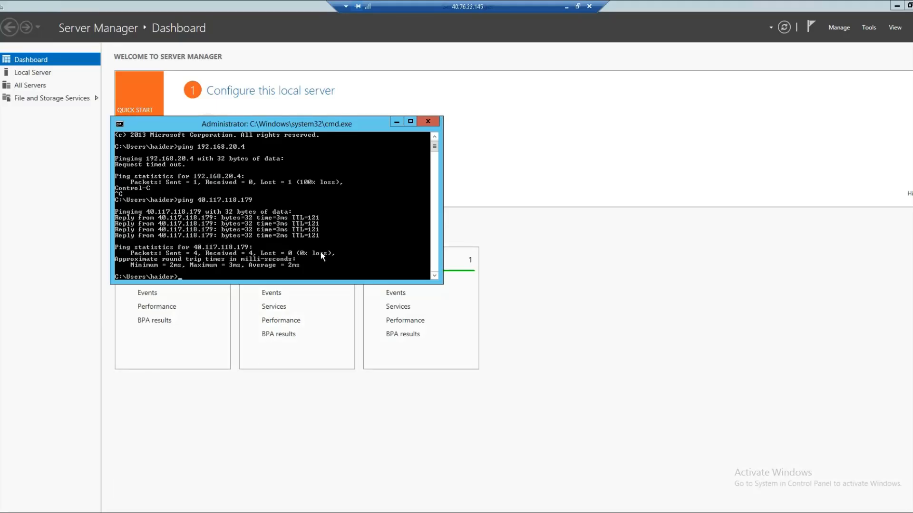
click(566, 7)
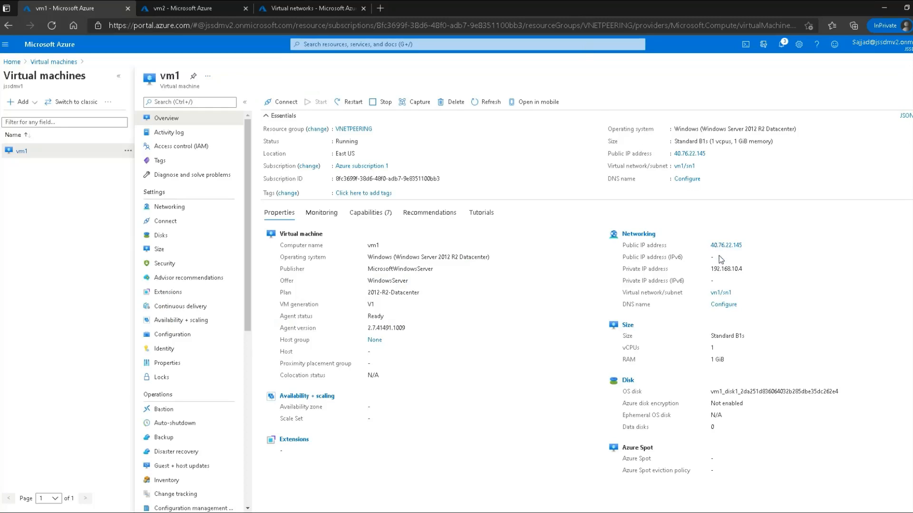
In the Remote Desktop session of vm1, ping vm2's private IP address 192.168.20.4, then return to the Azure portal
click(227, 5)
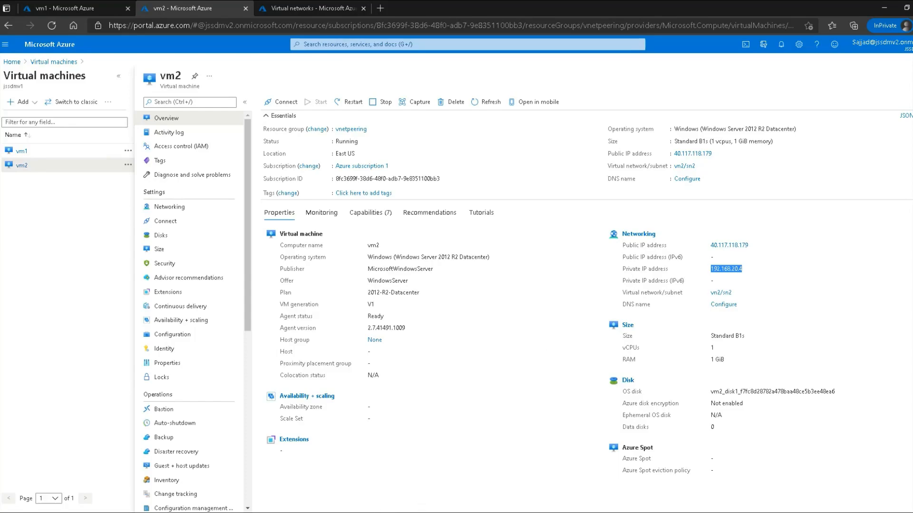
mouse_move(304, 506)
click(327, 468)
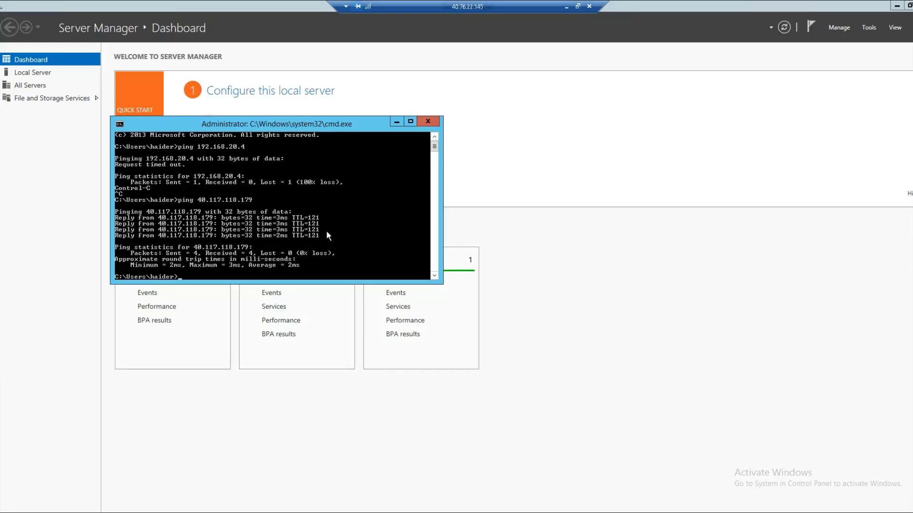
text(ping 192.3168.)
key(BackSpace)
key(BackSpace)
key(BackSpace)
key(BackSpace)
key(BackSpace)
text(.168.20.4)
key(Return)
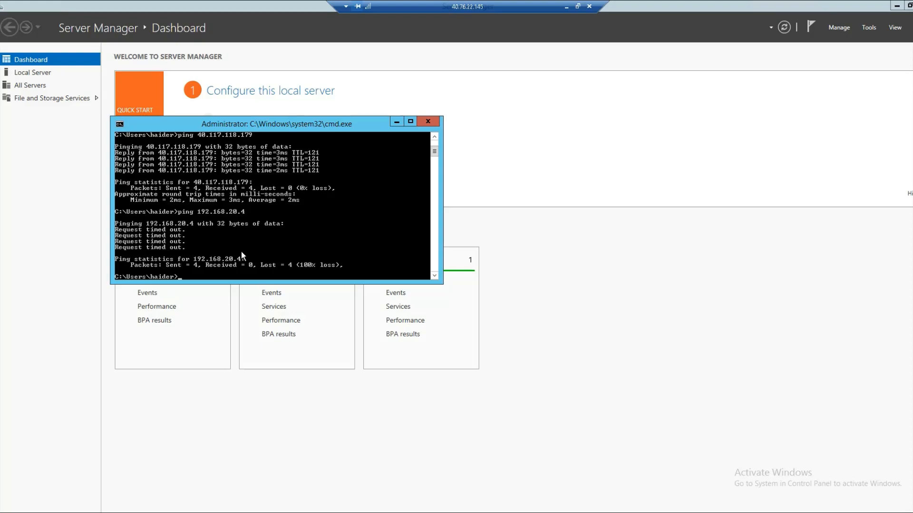
click(565, 7)
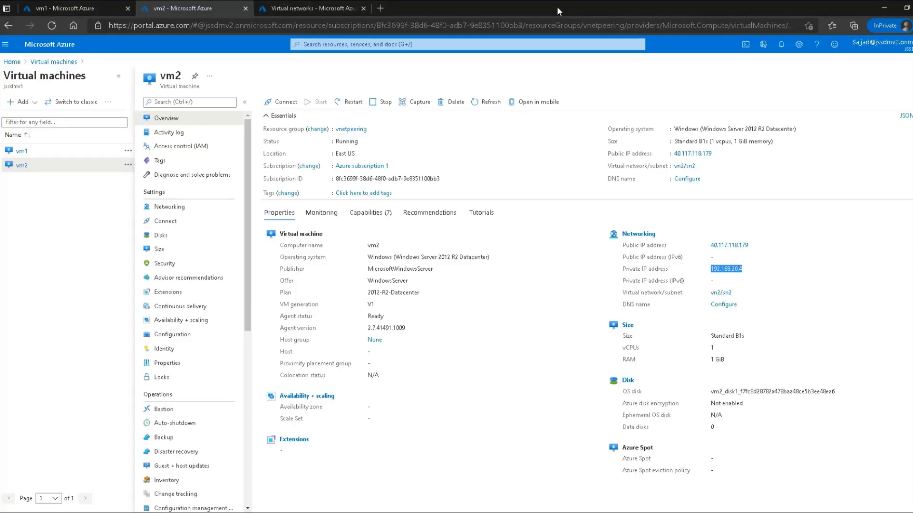
Open the virtual network vn1 and find its Peerings page by searching its settings for "peerin"
click(314, 7)
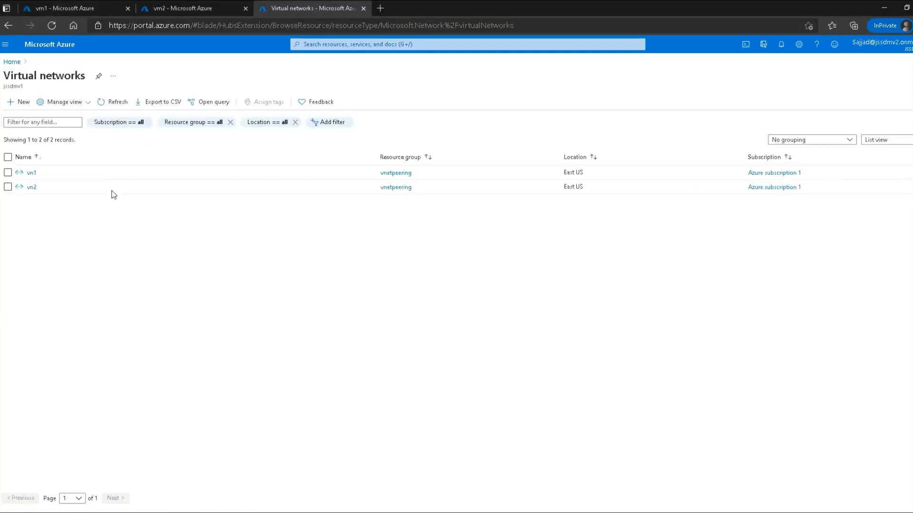
click(32, 174)
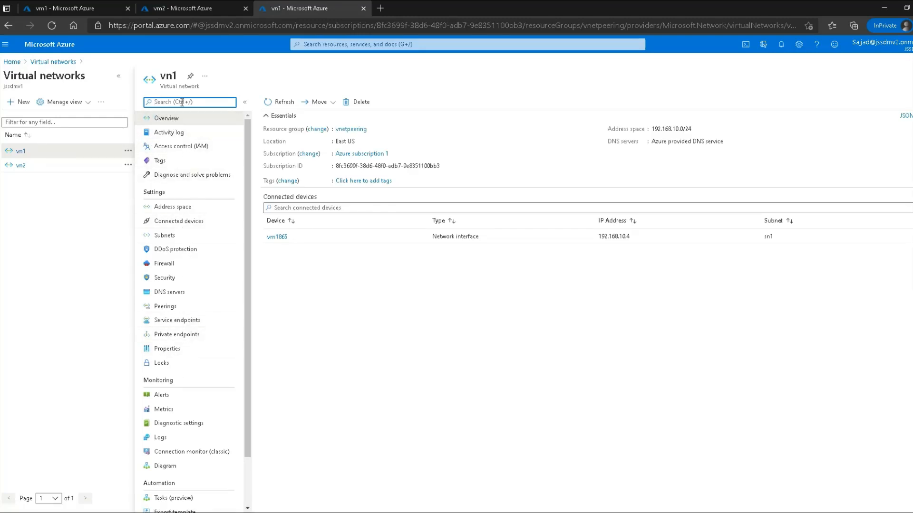
text(peerin)
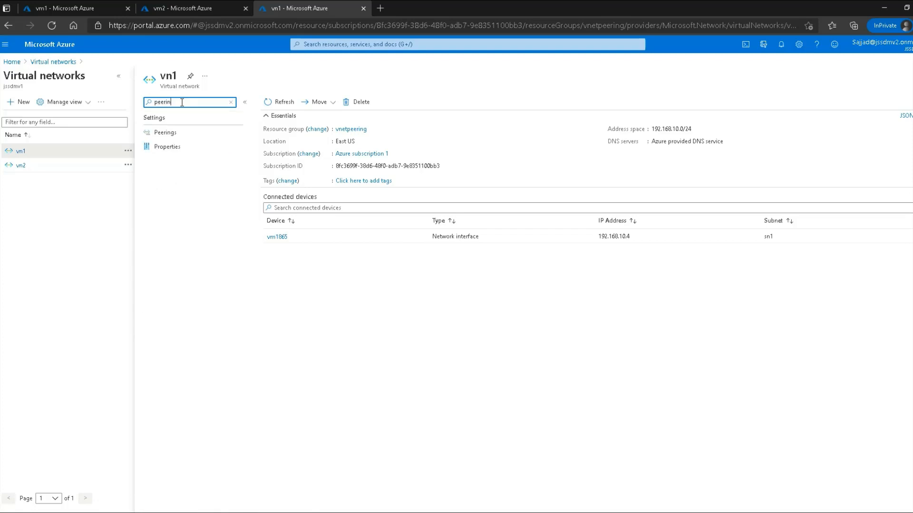
click(164, 136)
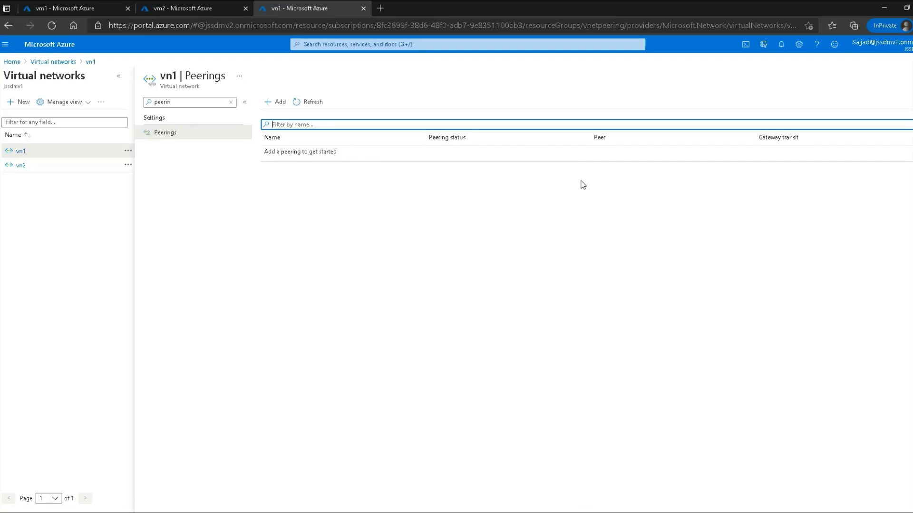
Start adding a peering to vn1 and name this virtual network's peering link vn1-vn2
click(278, 101)
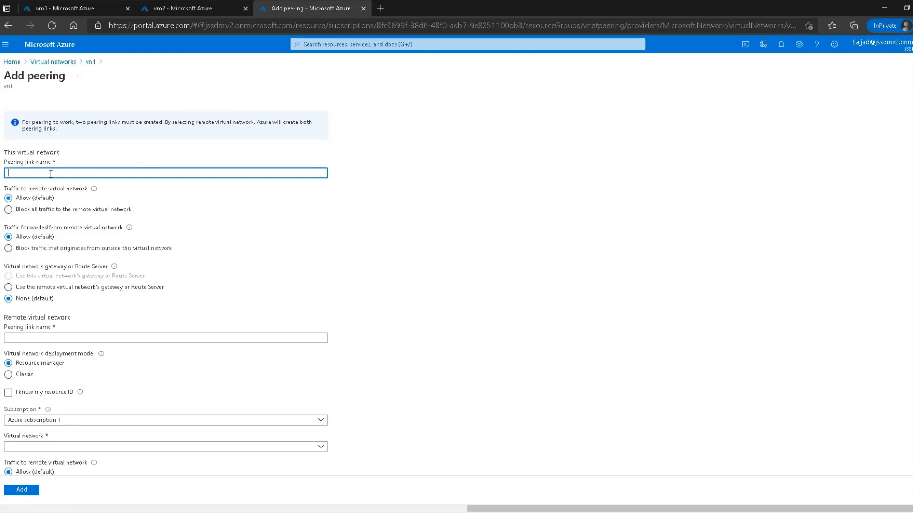
click(76, 174)
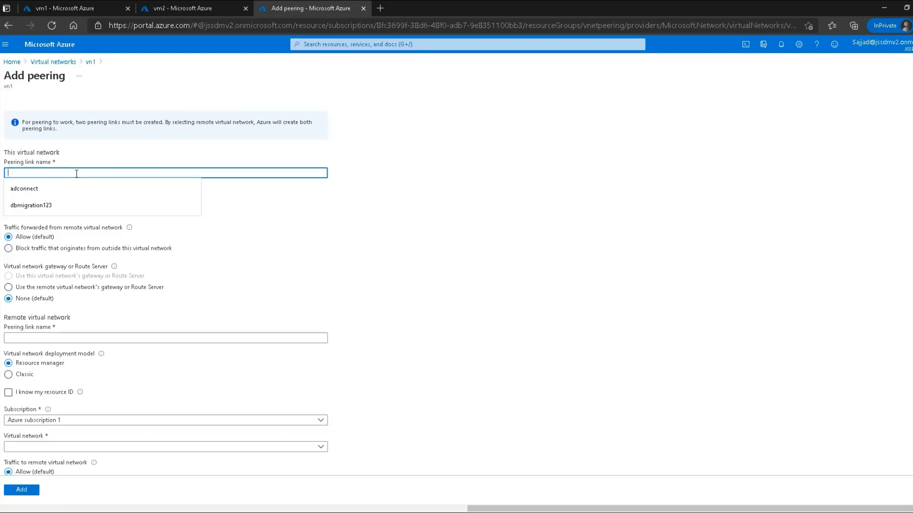
text(vn1-vn2)
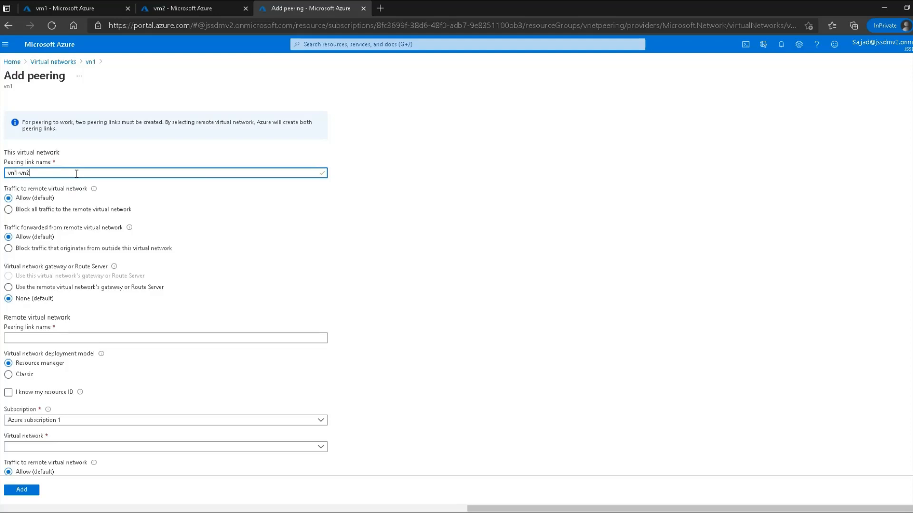
click(423, 174)
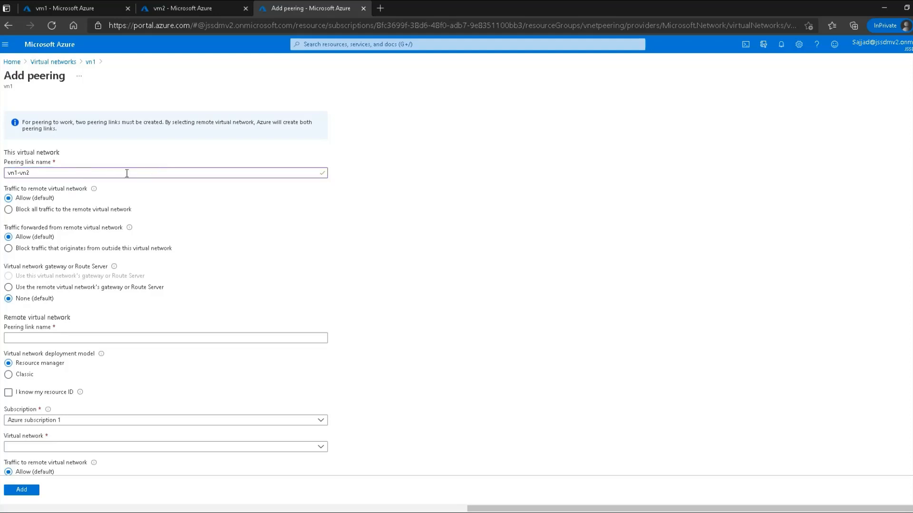
triple_click(48, 173)
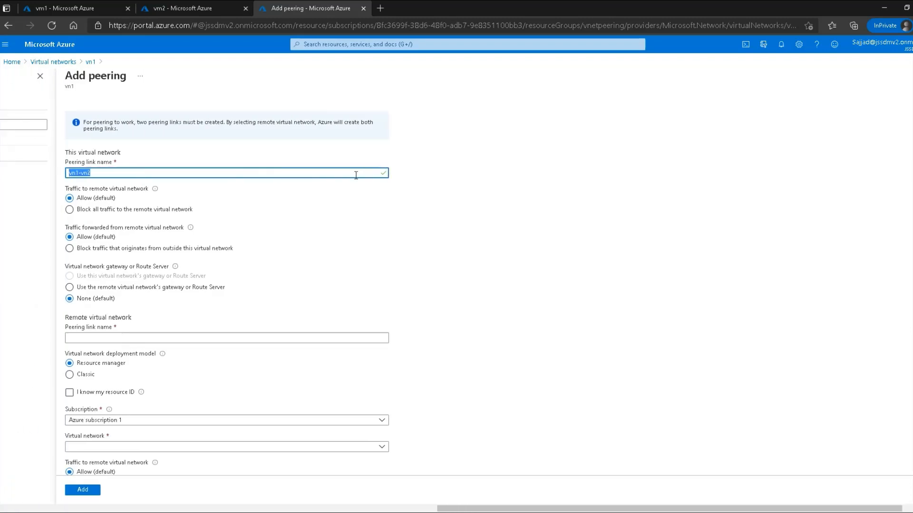
click(105, 174)
Name the remote virtual network's peering link vn1-vn2 as well
scroll(112, 280, down, 1)
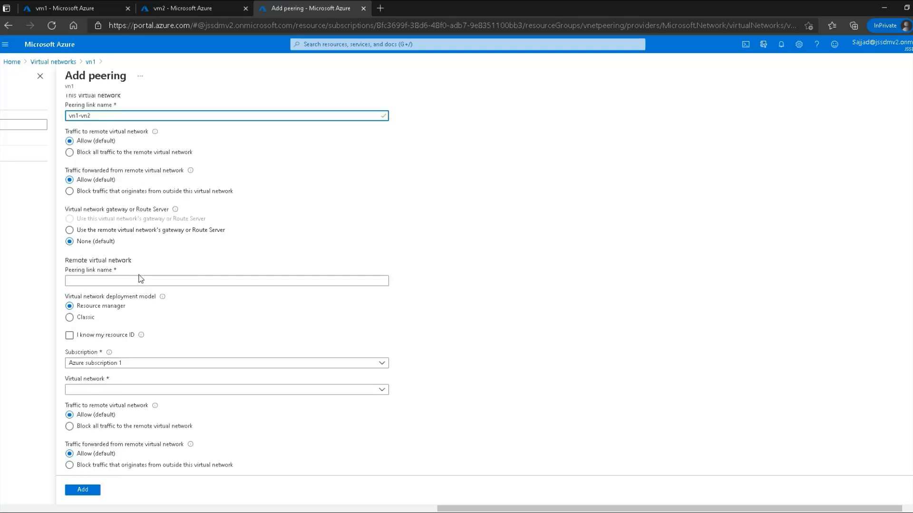
scroll(140, 279, down, 1)
click(127, 224)
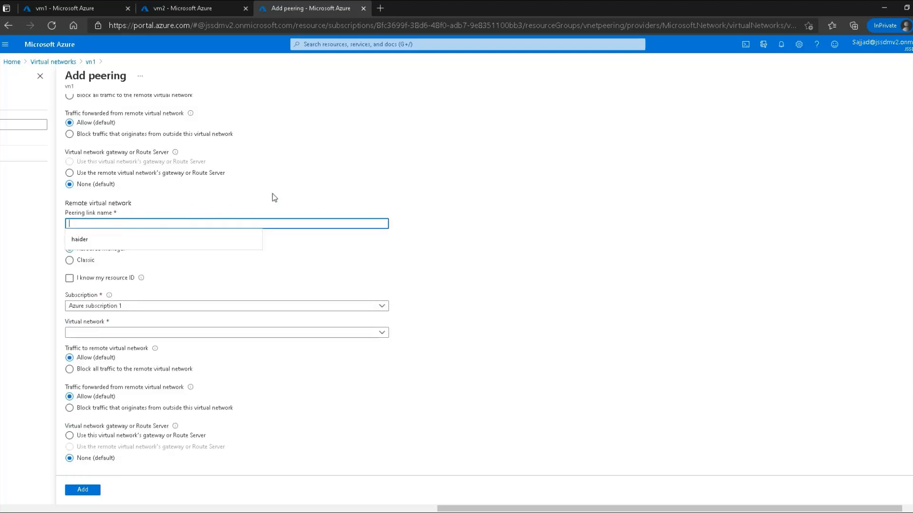
text(vn1-vn2)
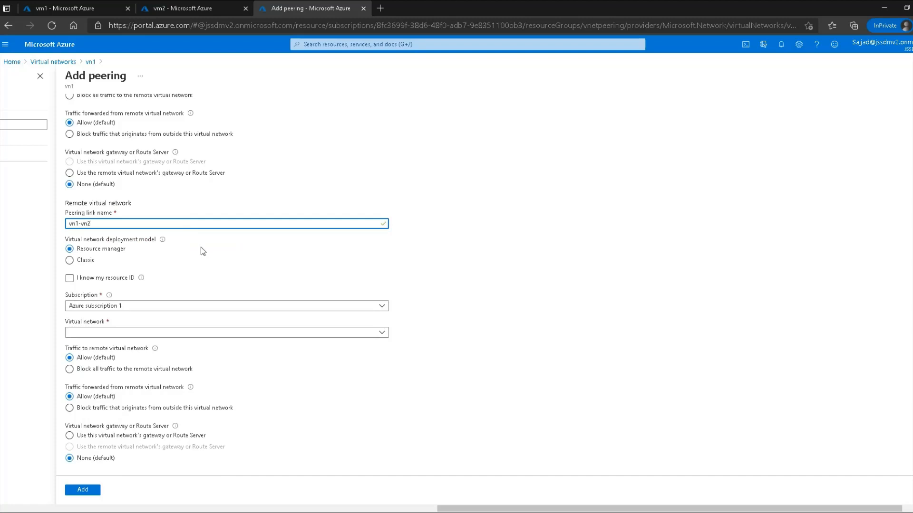
click(495, 176)
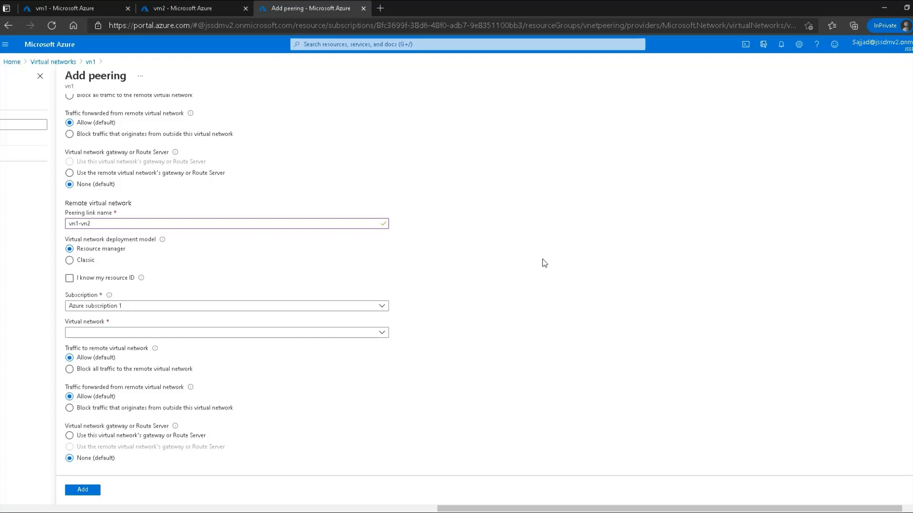
Select vn2 as the remote virtual network, leaving the resource ID option off and Azure subscription 1 as the subscription
click(70, 279)
scroll(499, 283, down, 1)
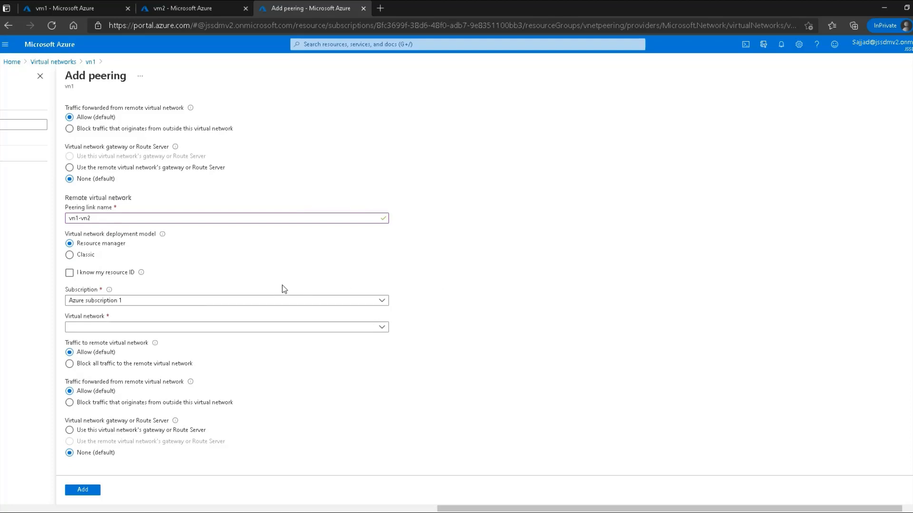
click(157, 331)
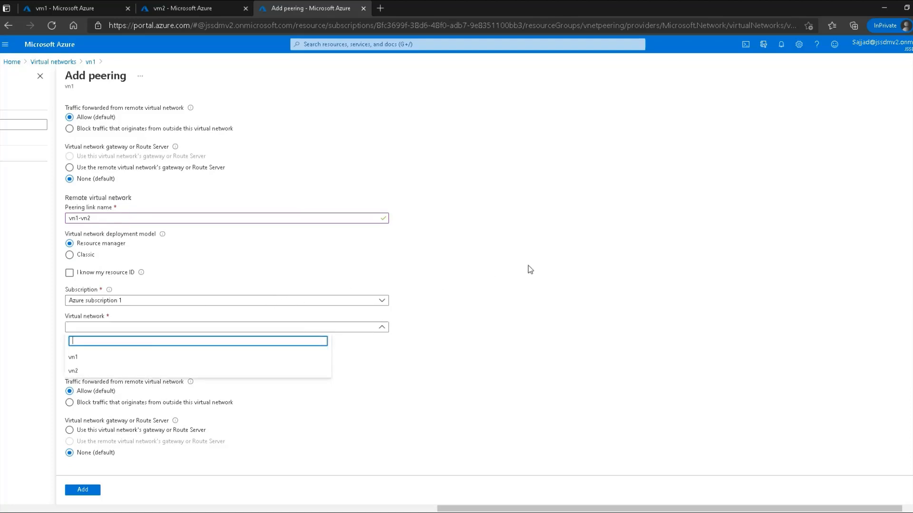
click(497, 331)
click(254, 331)
click(124, 374)
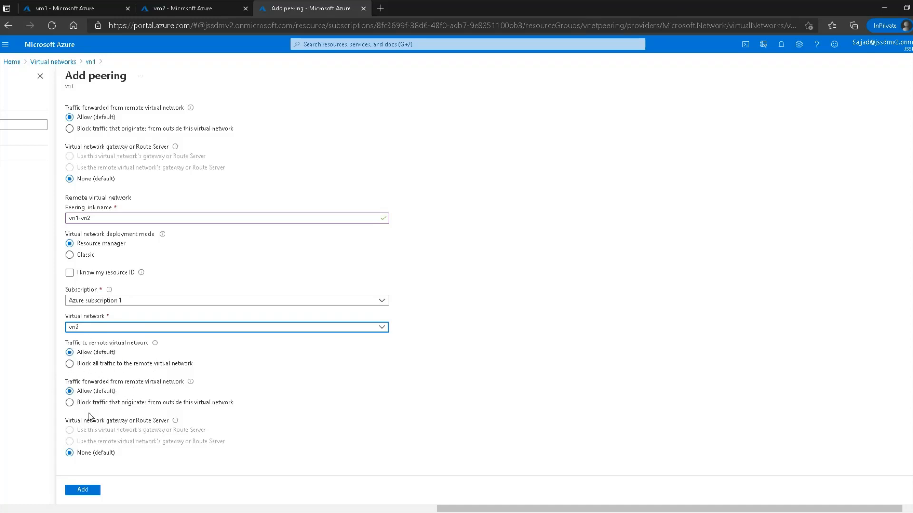
Review the peering settings, keep the default traffic and gateway options, and add the peering
scroll(91, 283, up, 3)
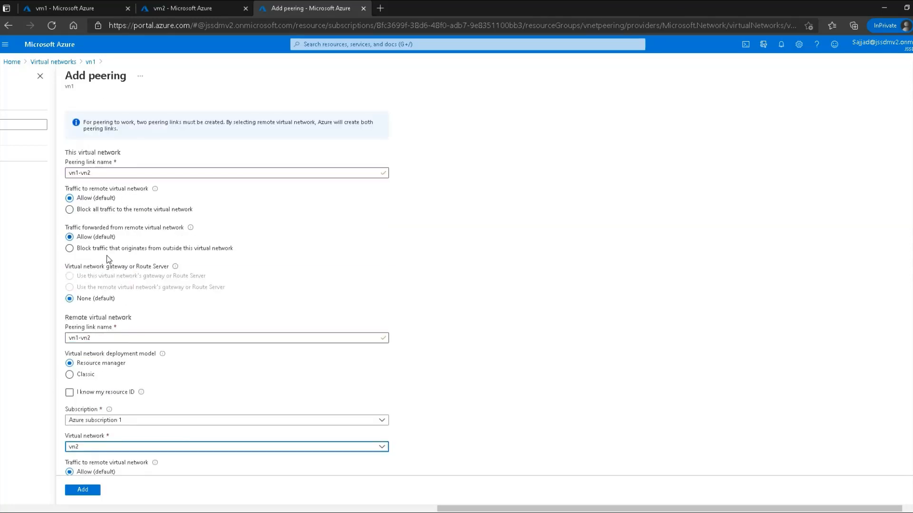
scroll(108, 259, down, 3)
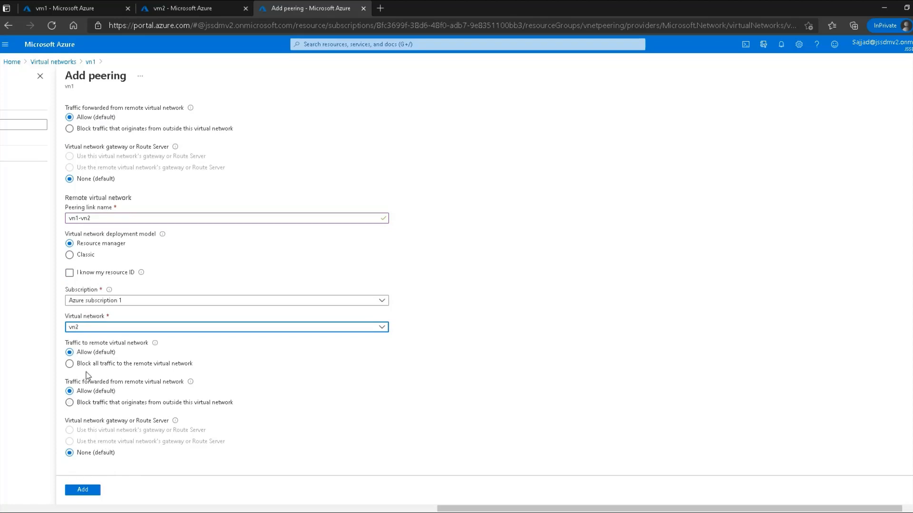
click(93, 490)
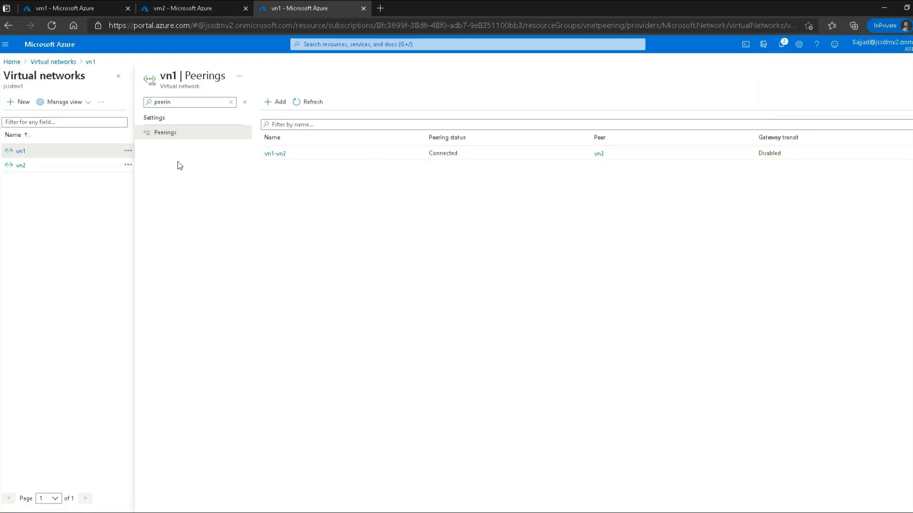
Refresh the Peerings page of vn2 to check the status of its peering with vn1
click(20, 167)
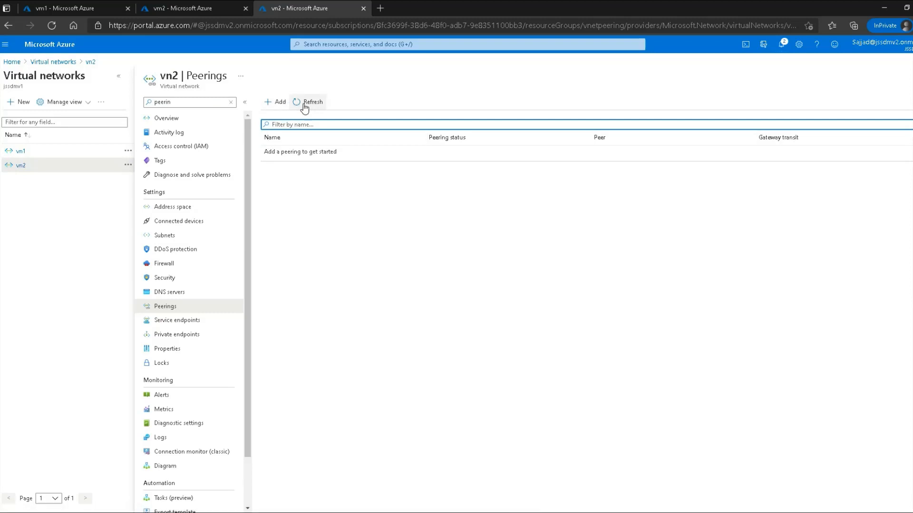
click(302, 105)
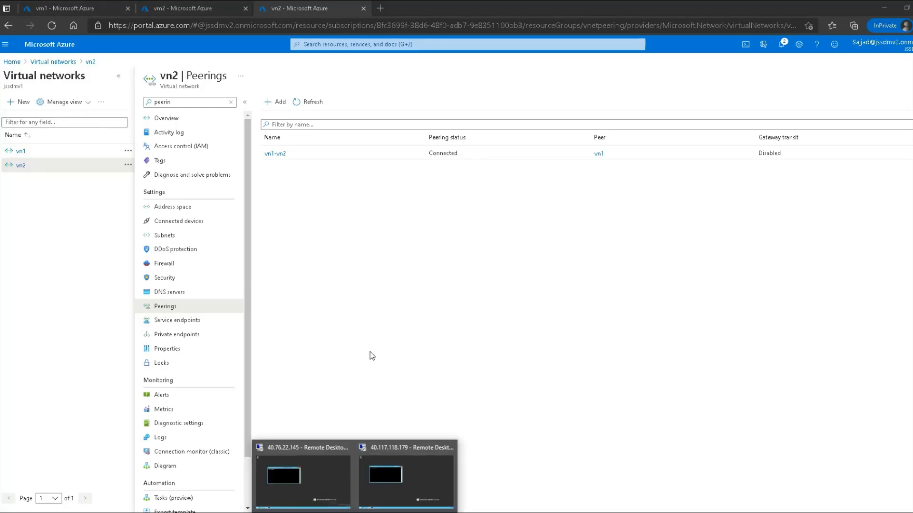
Check the private IP addresses of vm1 and vm2, then ping 192.168.20.4 from vm1's Remote Desktop session
click(65, 2)
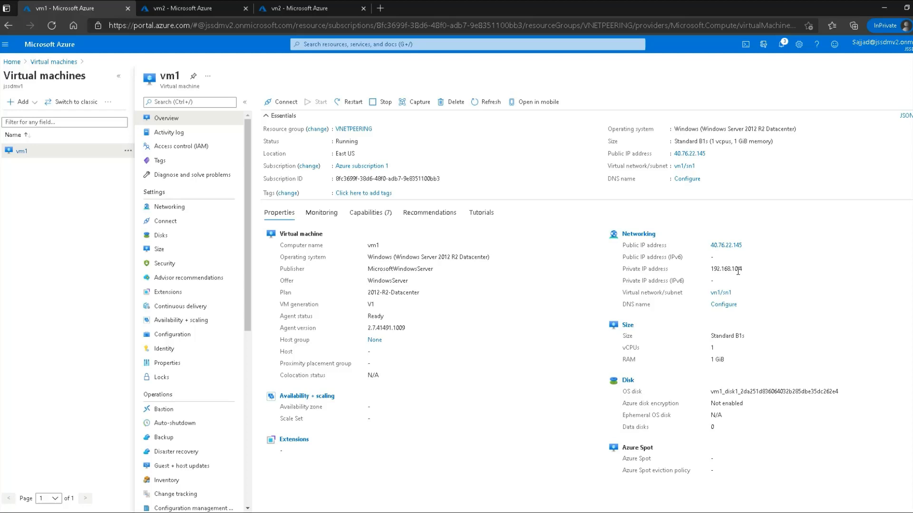
click(190, 7)
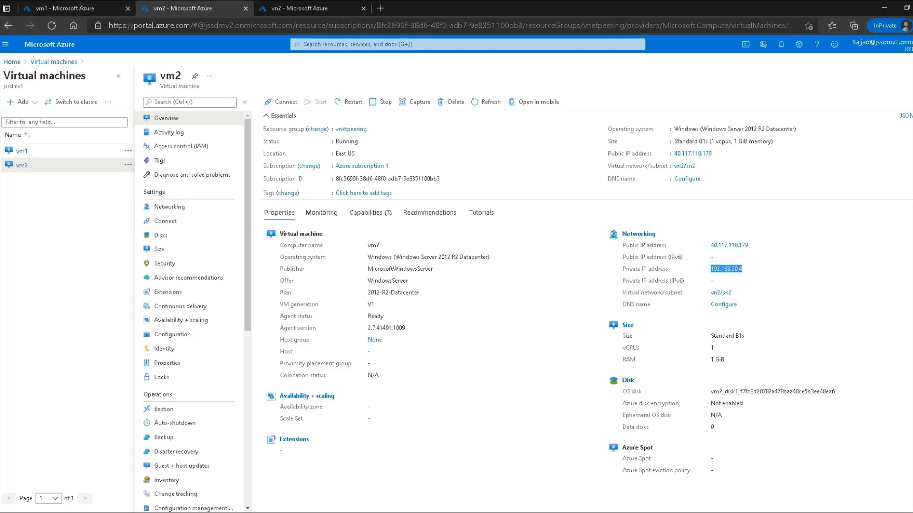
click(355, 512)
click(310, 486)
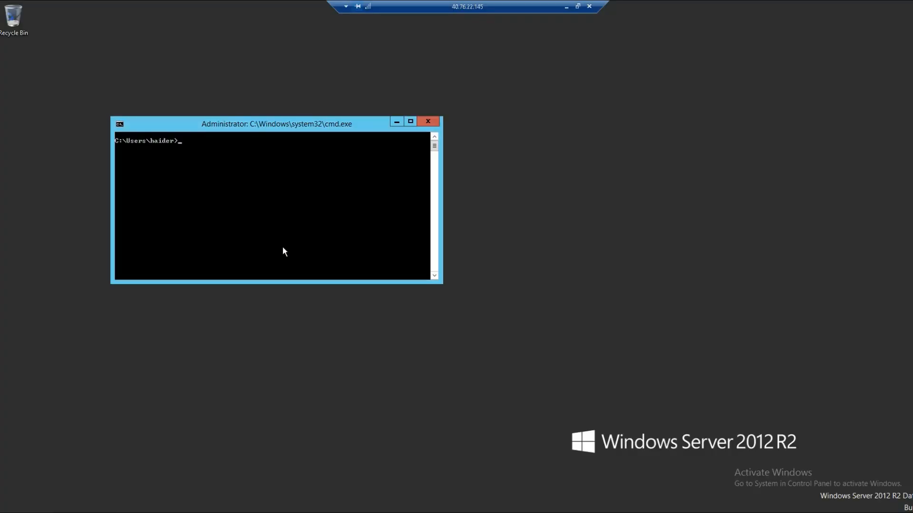
text(ping)
right_click(282, 246)
key(Return)
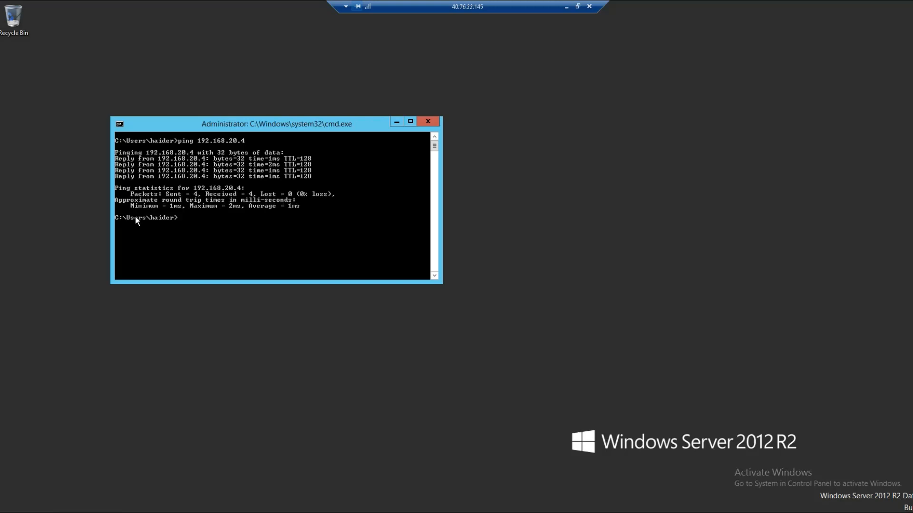
click(566, 7)
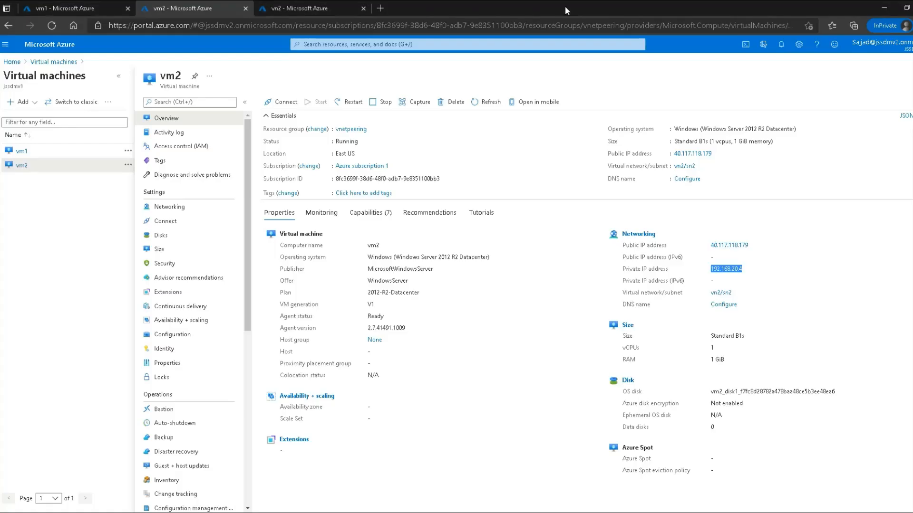
In the Remote Desktop session of vm2, ping vm1's private IP address 192.168.10.4 and return to the Azure portal
click(405, 484)
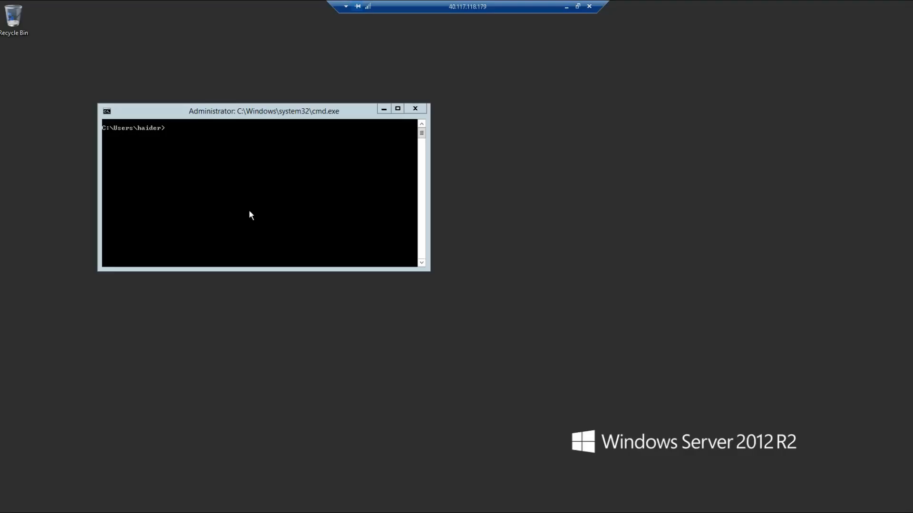
text(clear)
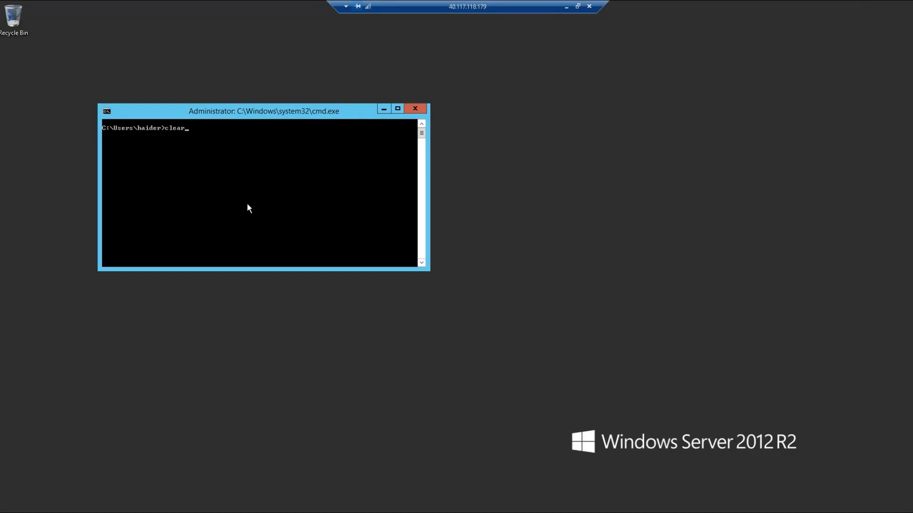
key(Up)
key(Return)
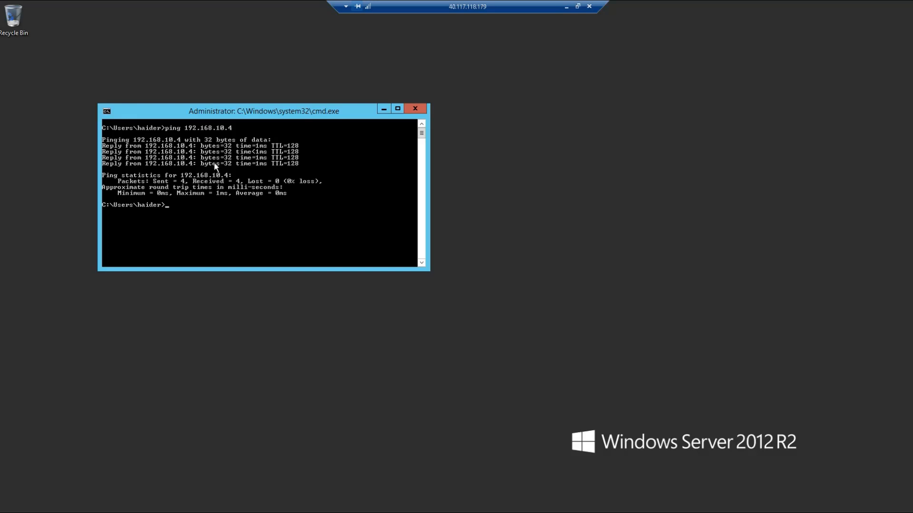
click(566, 8)
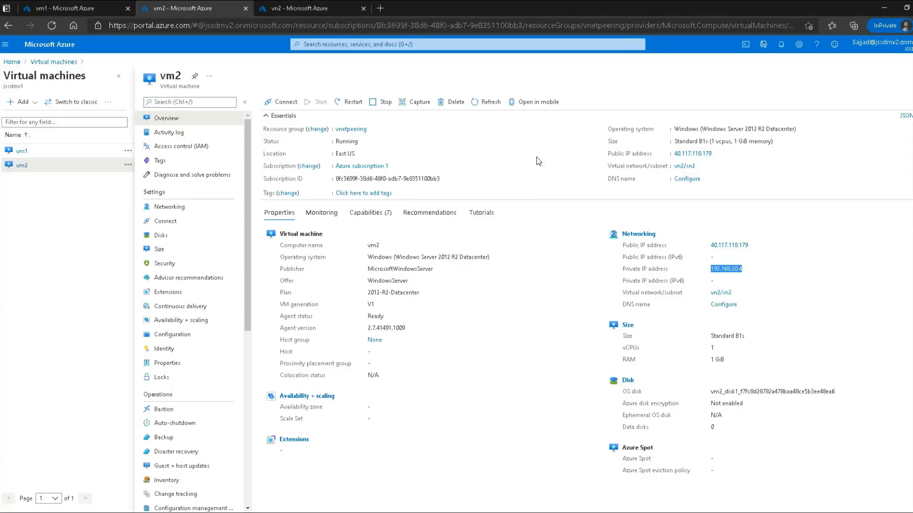